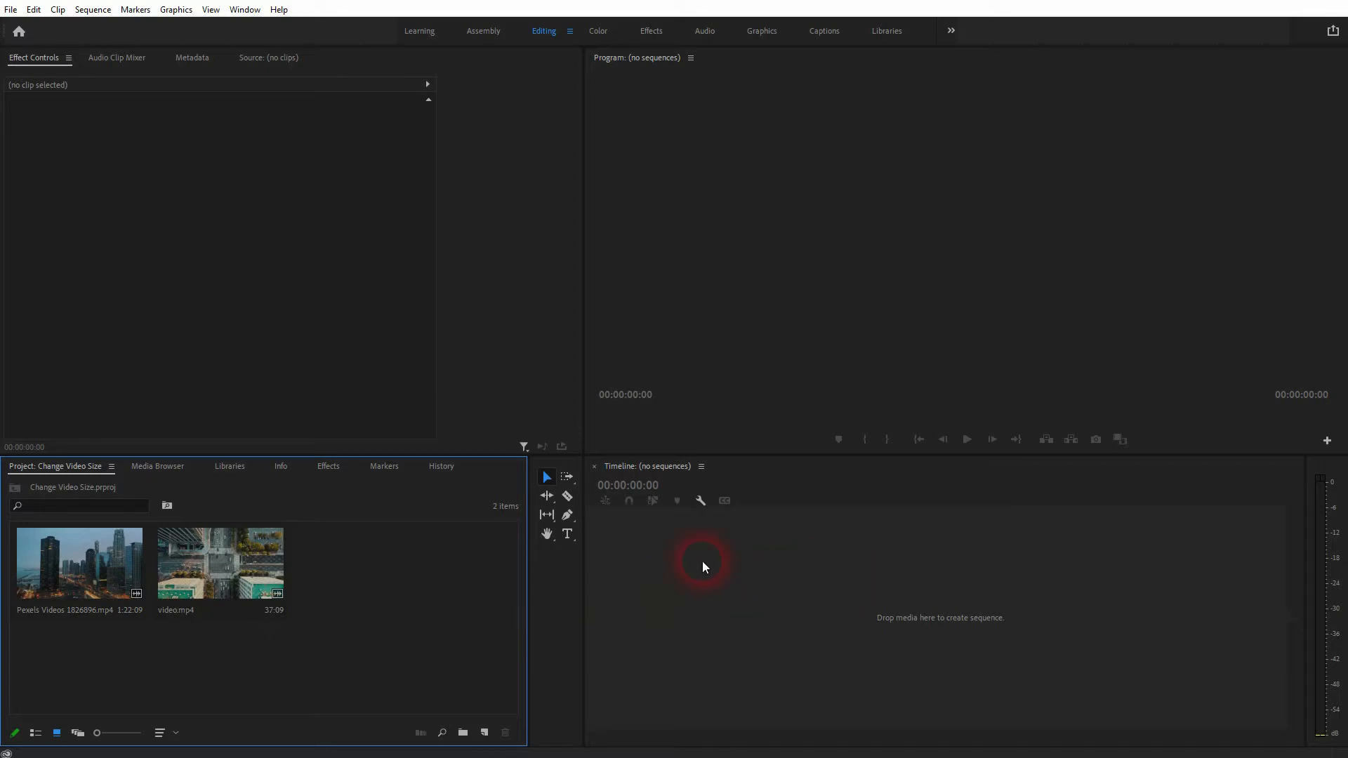
Step: Create a new Black Video item in the project, sized 1920 x 1080 at 25,00 fps with square pixels
{"action": "left_click", "coordinate": [93, 10]}
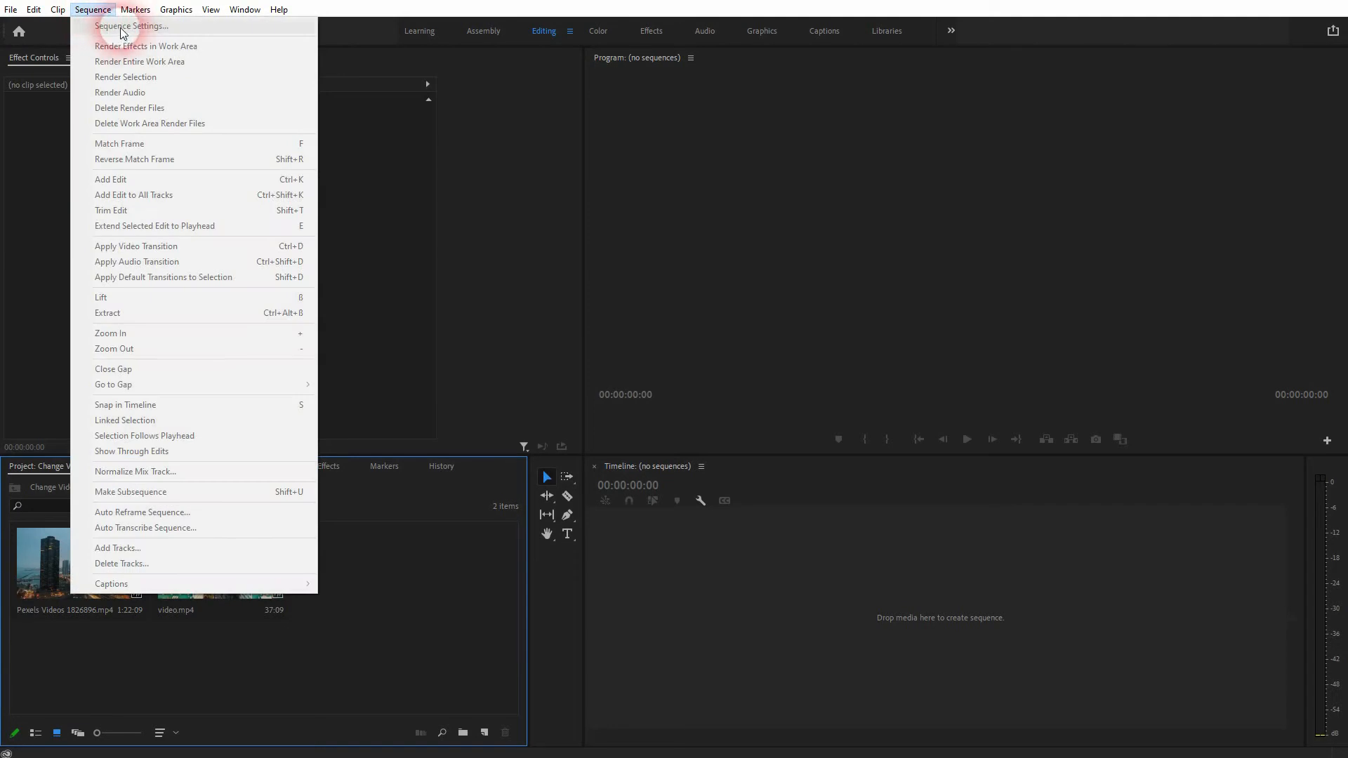
{"action": "right_click", "coordinate": [407, 580]}
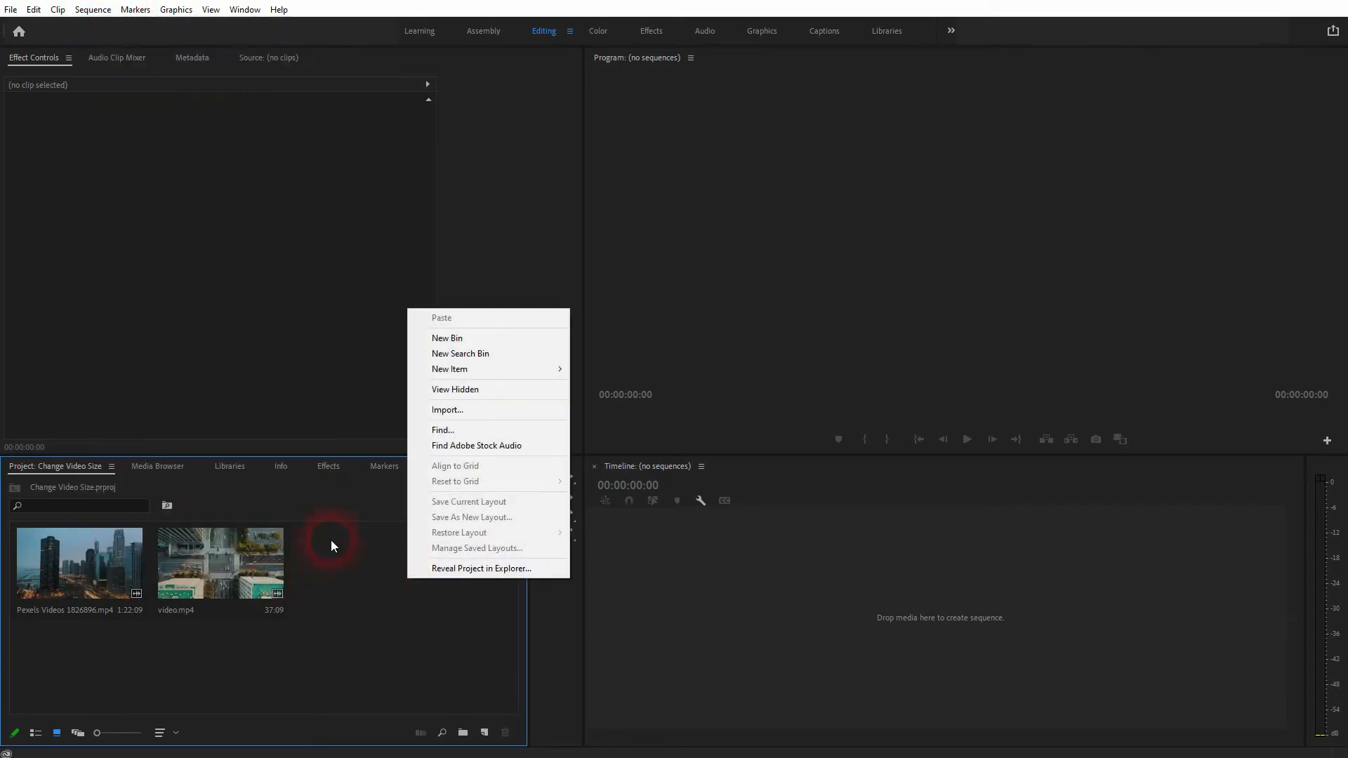
{"action": "mouse_move", "coordinate": [481, 369]}
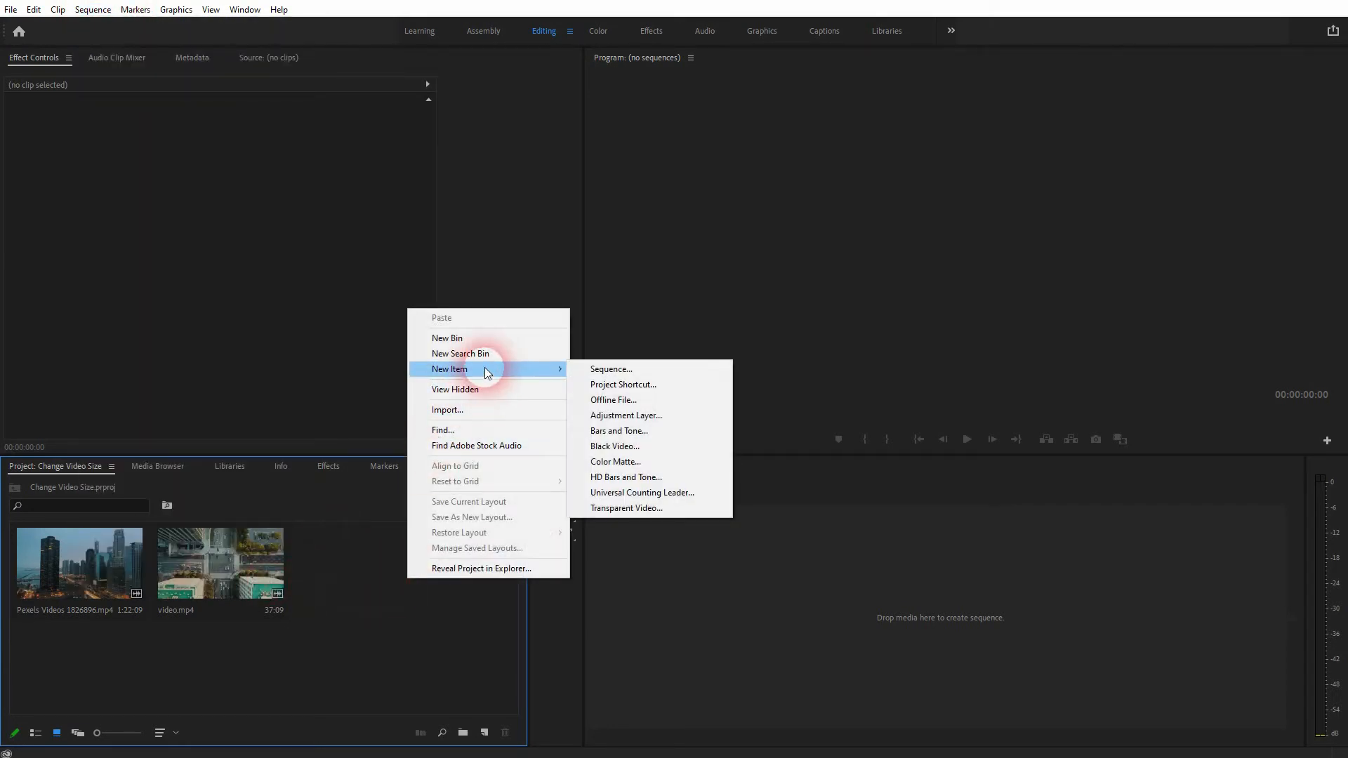
{"action": "left_click", "coordinate": [652, 449]}
{"action": "left_click", "coordinate": [663, 351]}
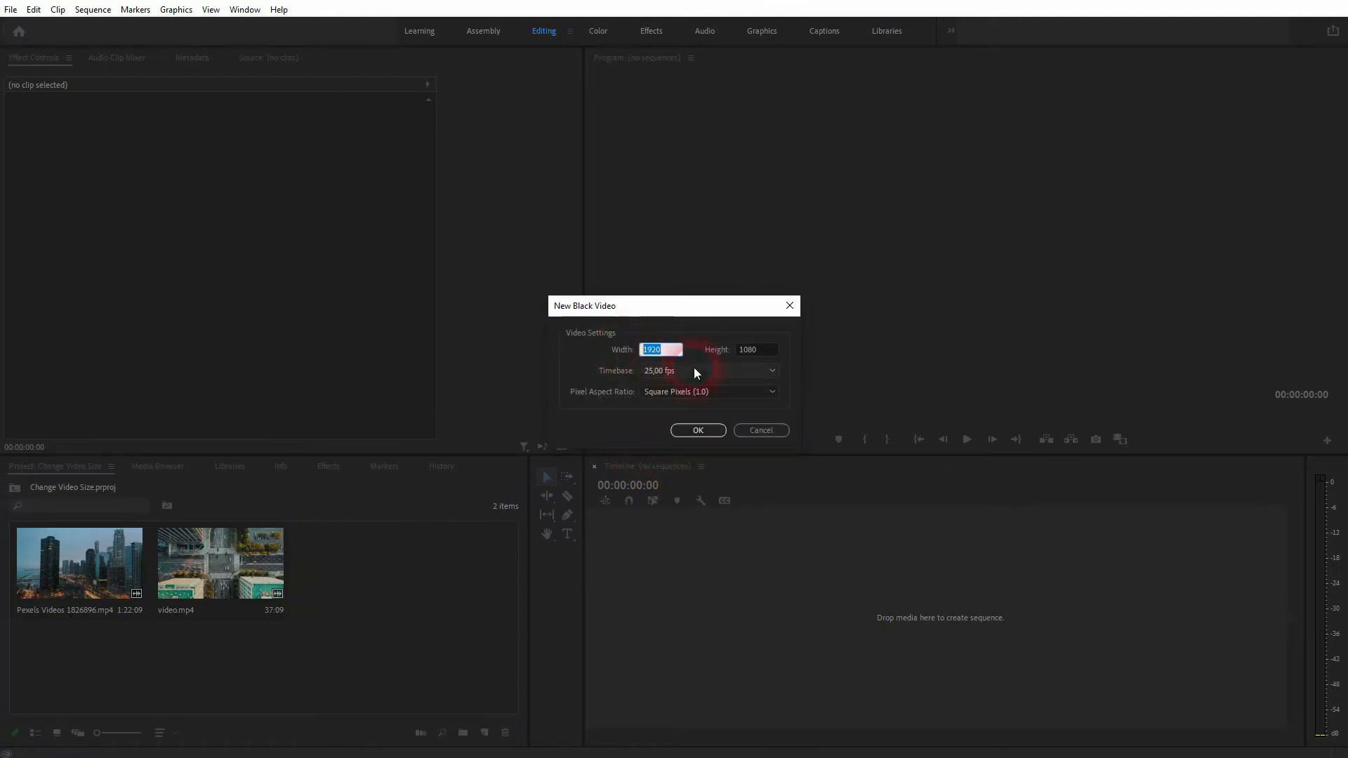
{"action": "left_click", "coordinate": [769, 353]}
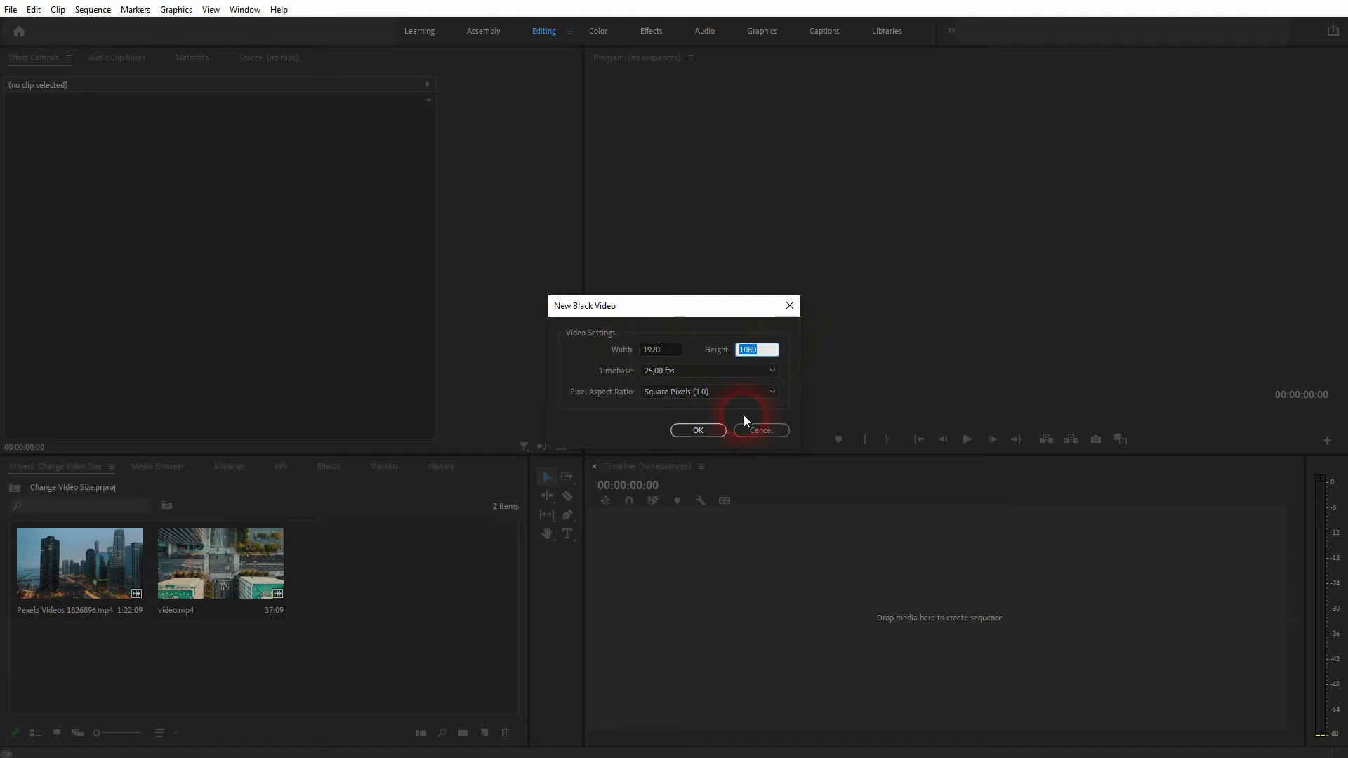
{"action": "left_click", "coordinate": [697, 431]}
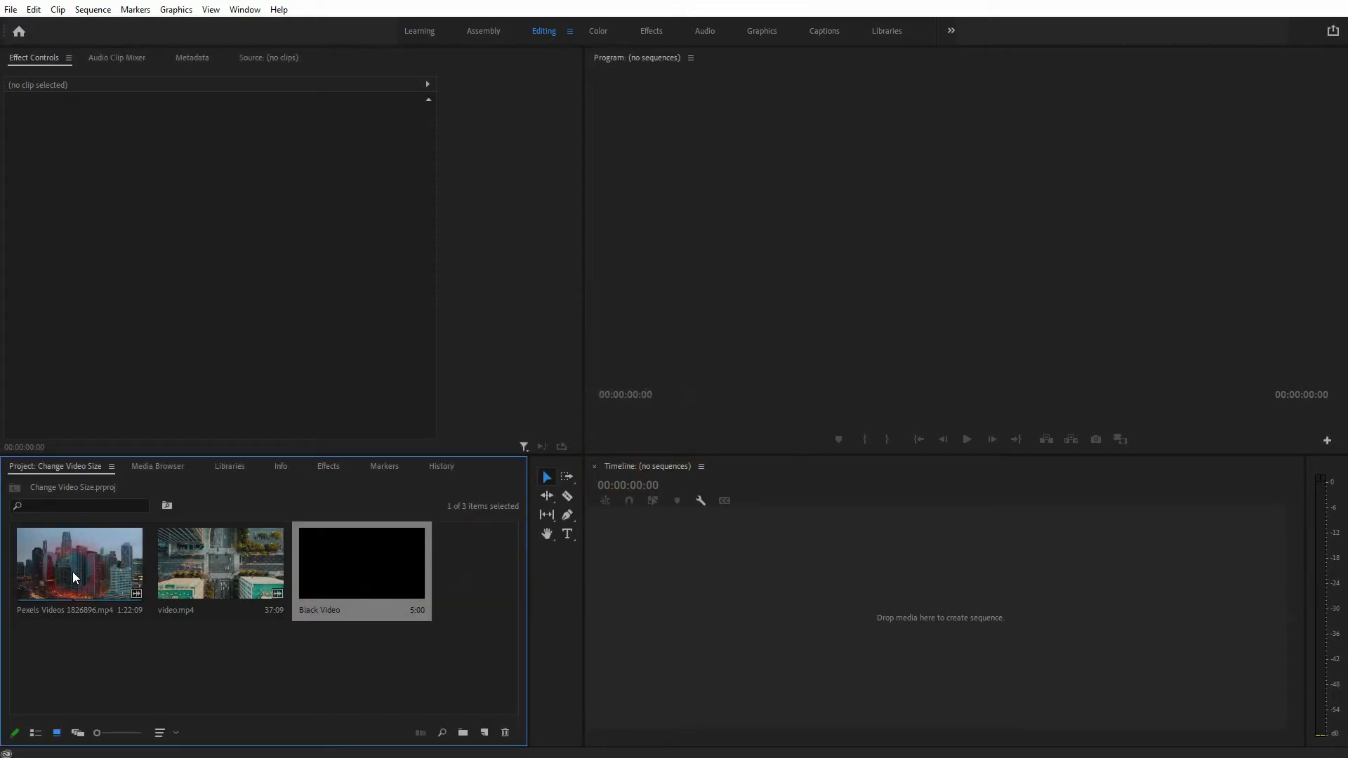
Step: Examine the image size in the file properties of Pexels Videos 1826896.mp4 and of video.mp4
{"action": "right_click", "coordinate": [86, 609]}
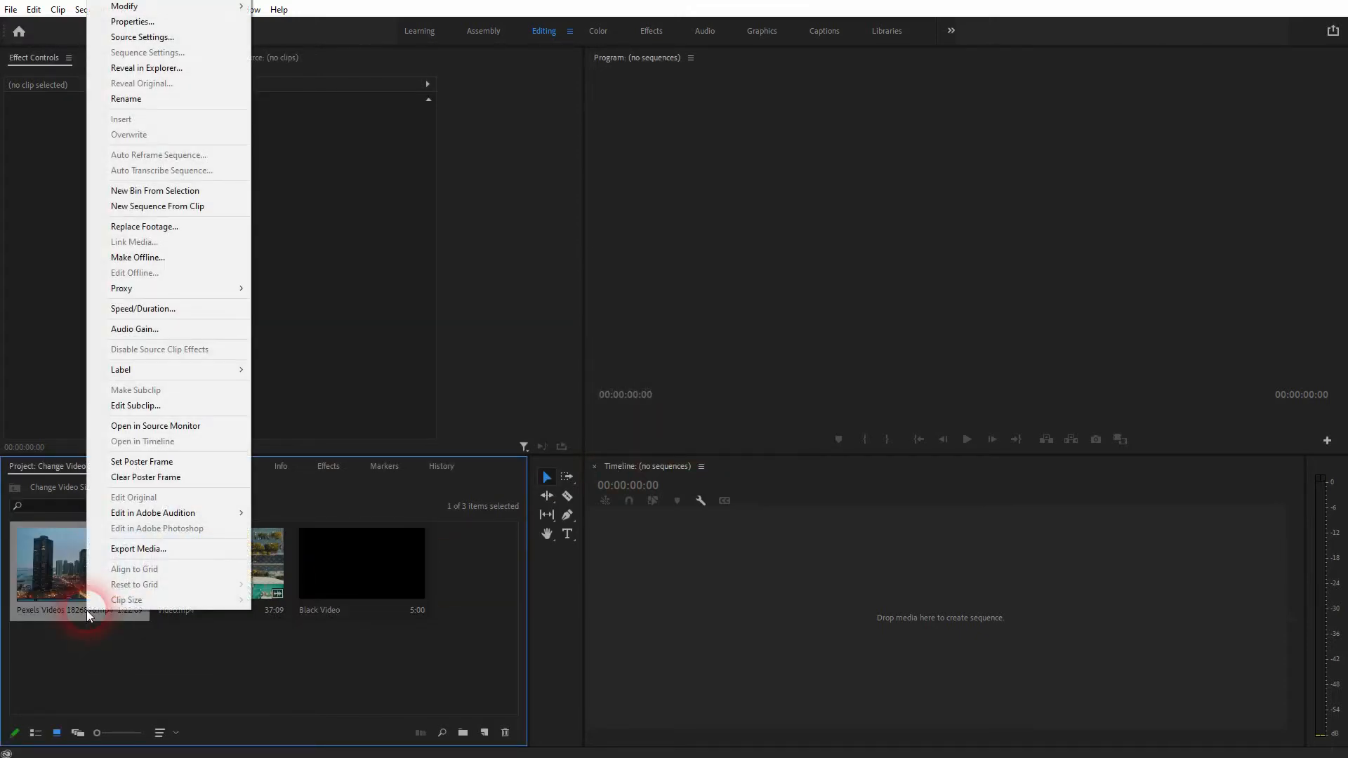
{"action": "left_click", "coordinate": [148, 22]}
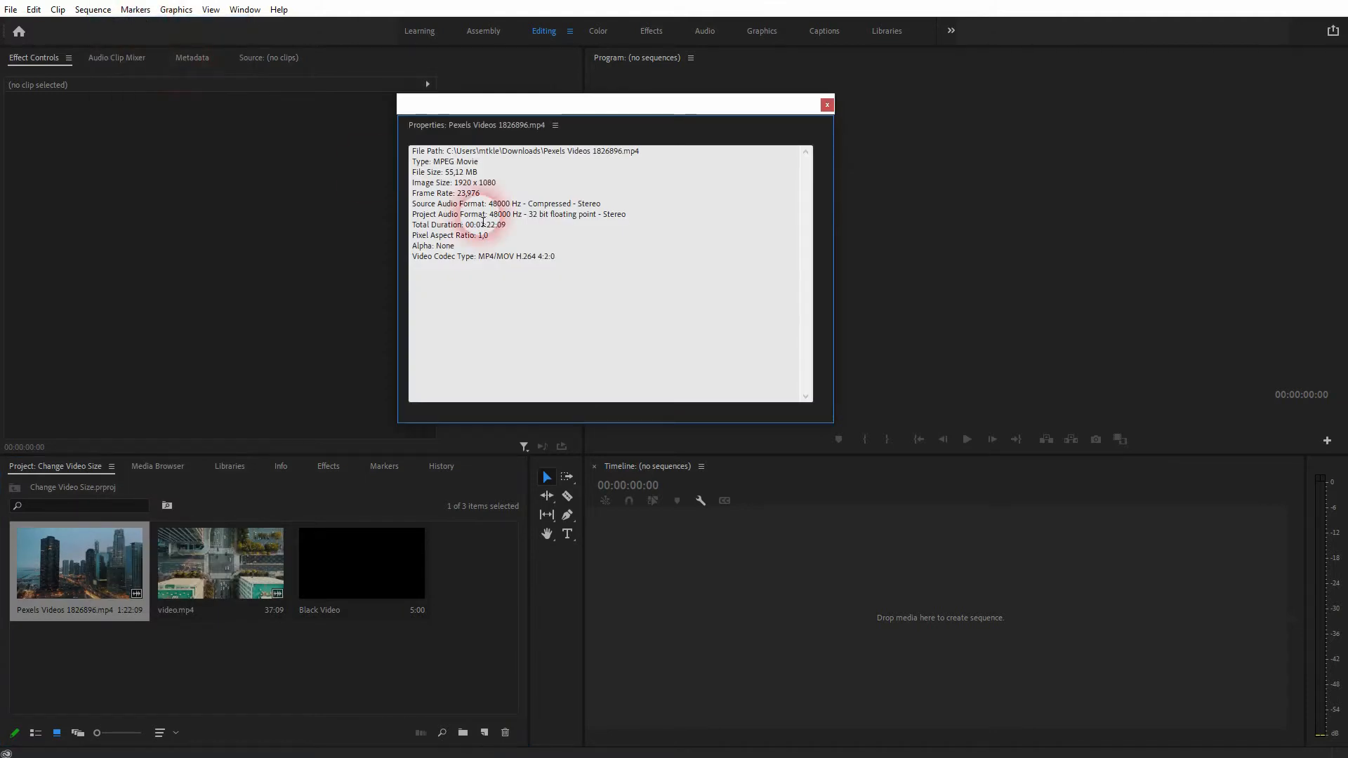
{"action": "left_click_drag", "start_coordinate": [496, 183], "coordinate": [455, 188]}
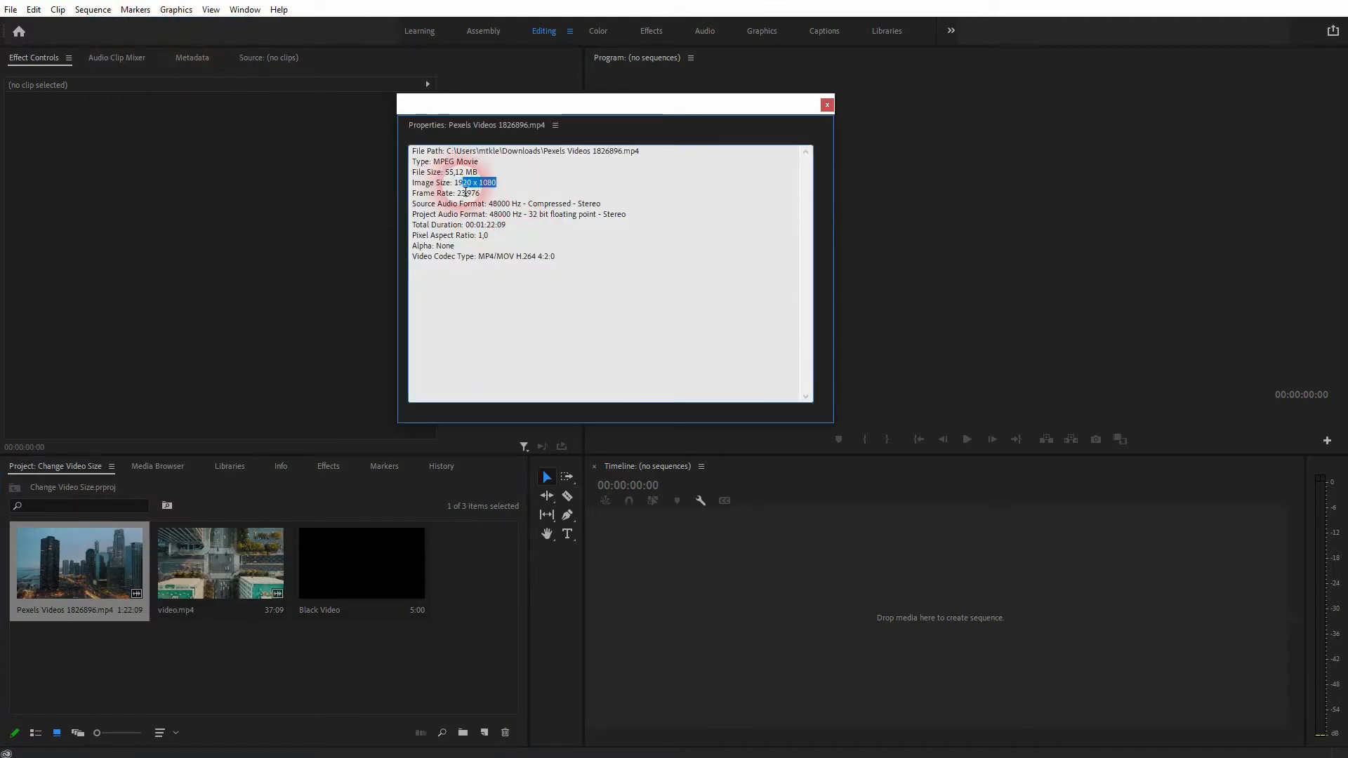
{"action": "left_click", "coordinate": [827, 106]}
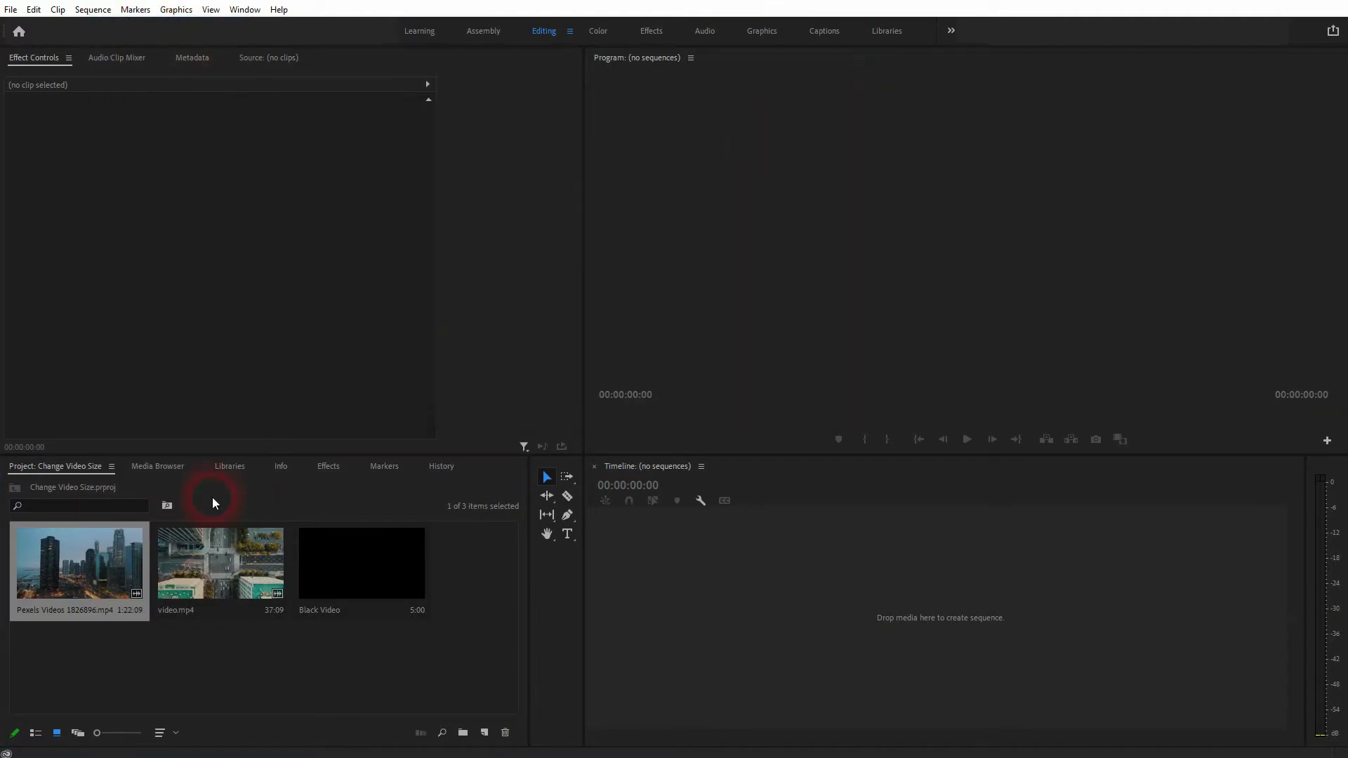
{"action": "right_click", "coordinate": [187, 613]}
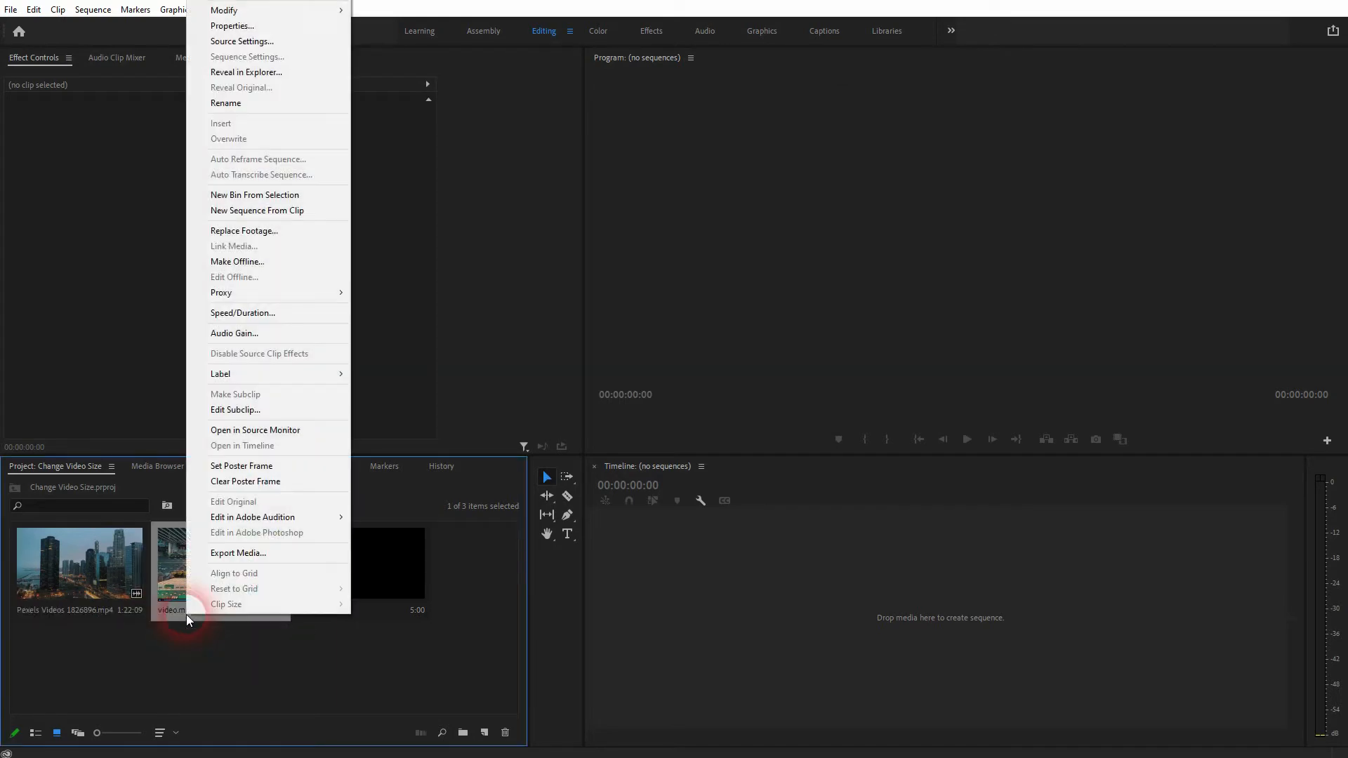
{"action": "left_click", "coordinate": [249, 27]}
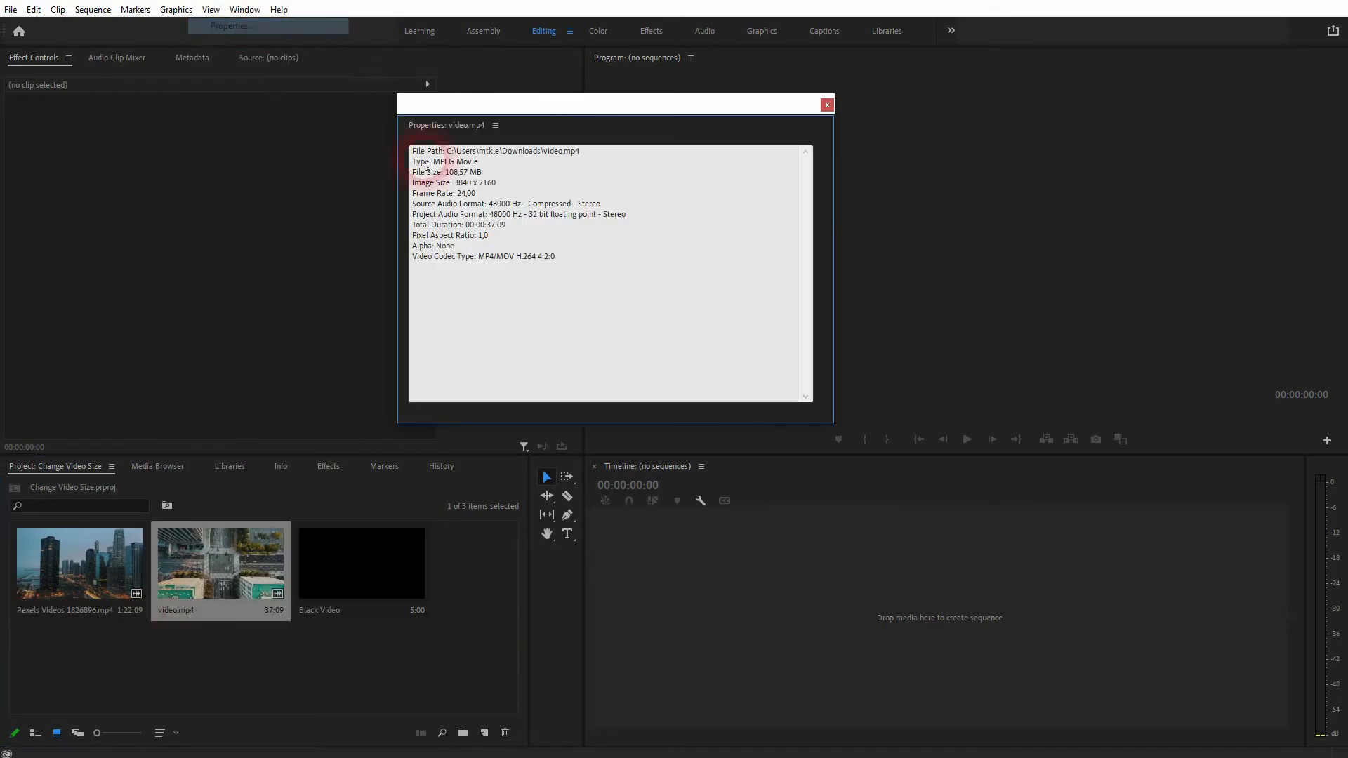
{"action": "left_click_drag", "start_coordinate": [511, 186], "coordinate": [458, 184]}
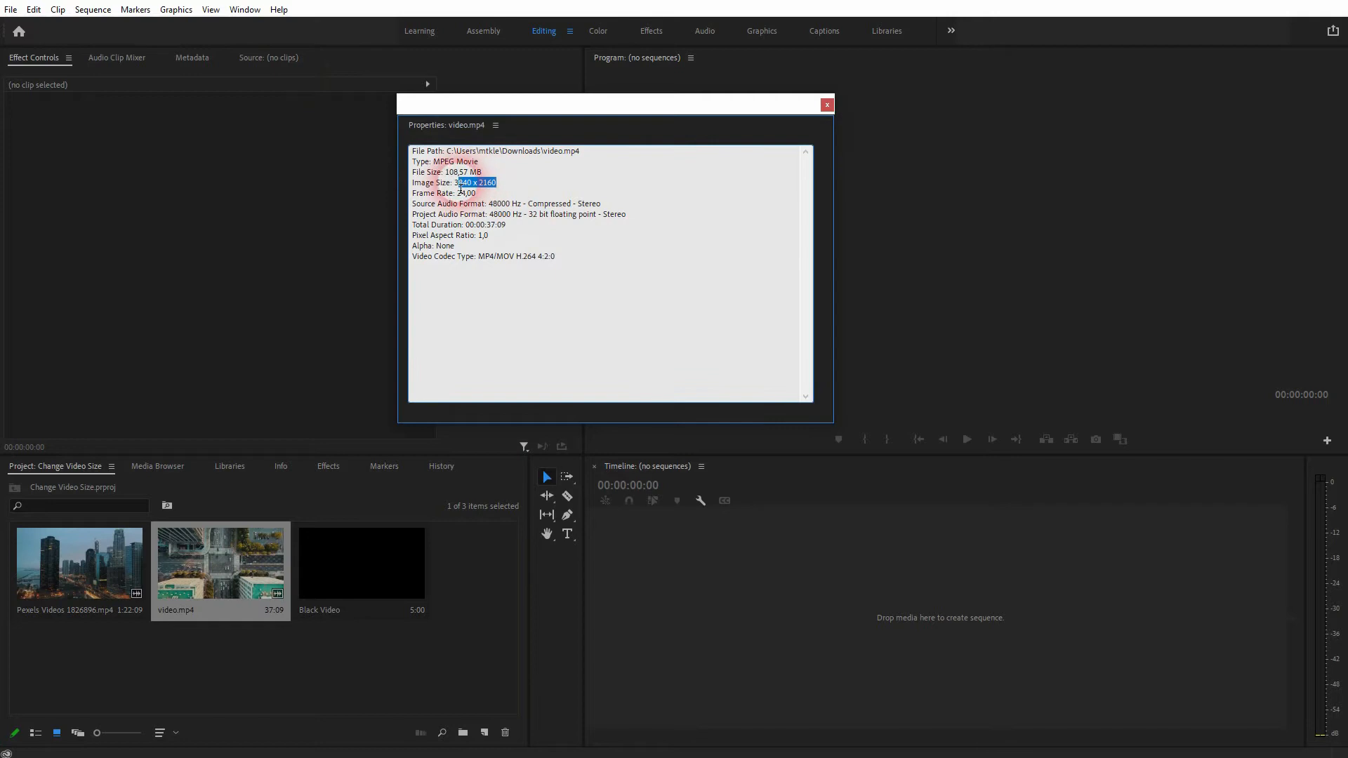
{"action": "left_click", "coordinate": [827, 104]}
Step: Create a sequence from the Black Video item and check its frame size in the sequence settings
{"action": "left_click_drag", "start_coordinate": [390, 601], "coordinate": [677, 655]}
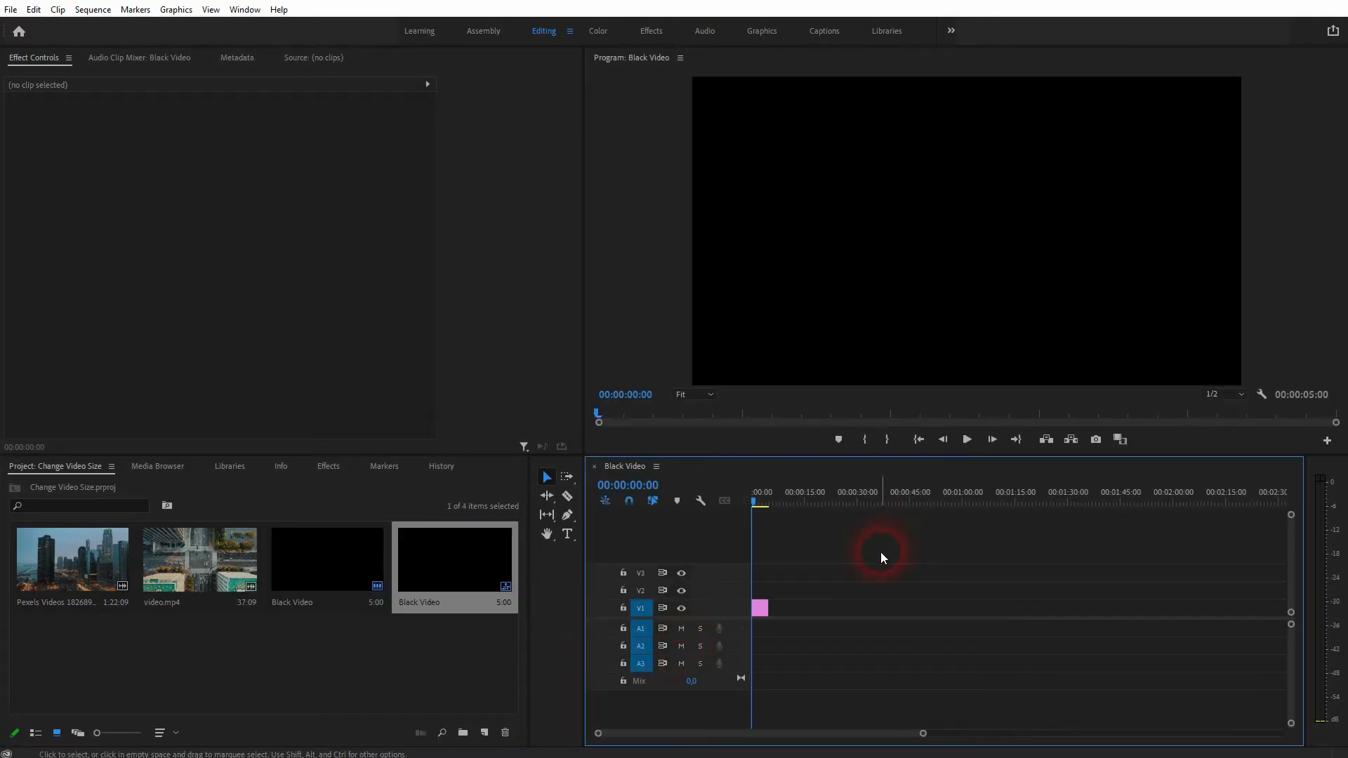
{"action": "left_click", "coordinate": [86, 11]}
{"action": "left_click", "coordinate": [105, 26]}
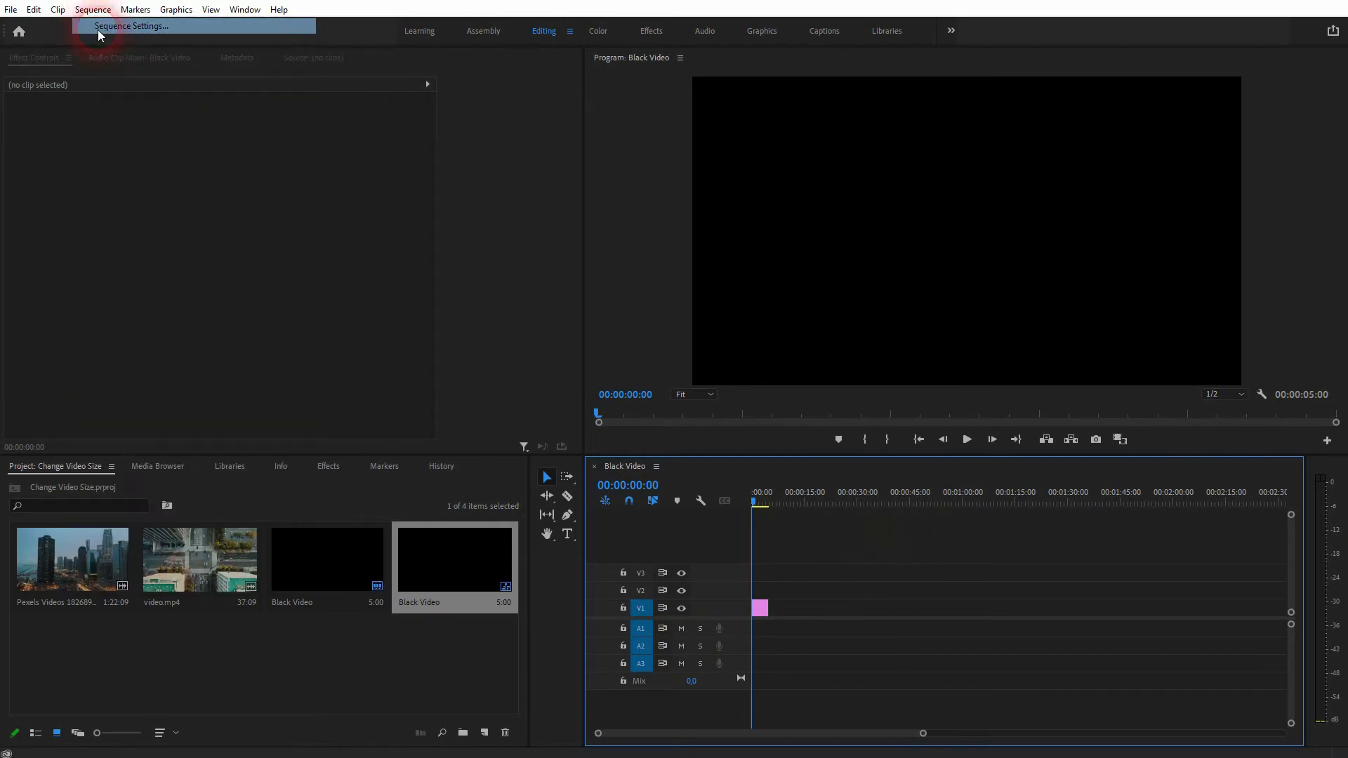
{"action": "left_click", "coordinate": [606, 193]}
{"action": "left_click", "coordinate": [673, 193]}
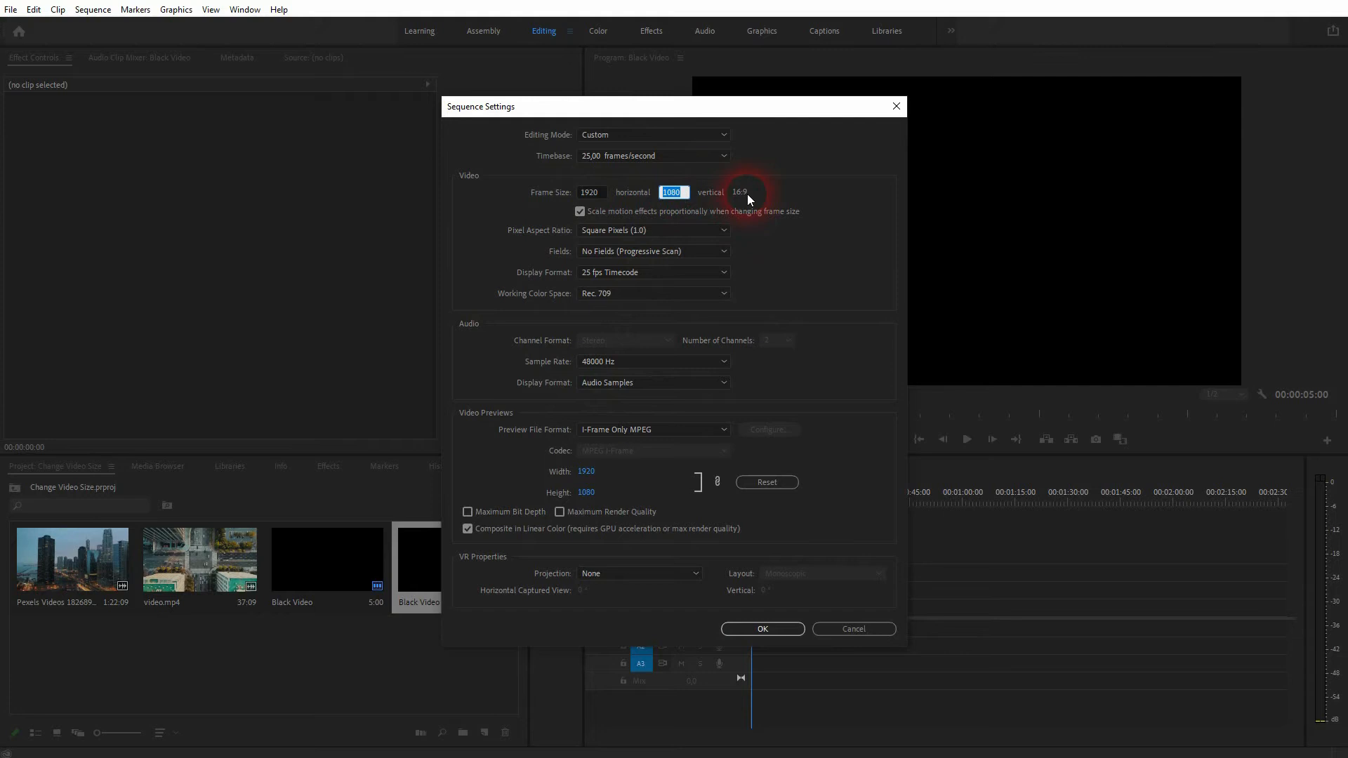
{"action": "left_click", "coordinate": [861, 628]}
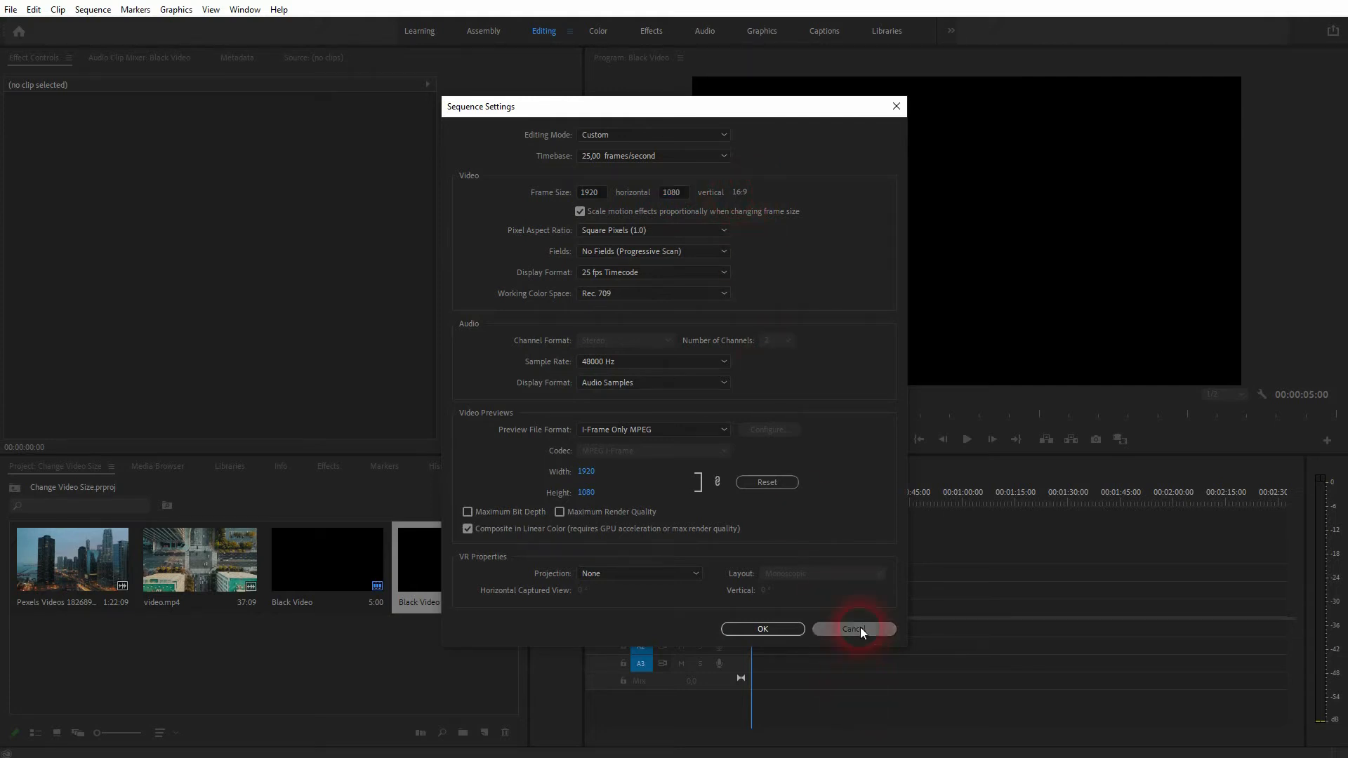
Step: Place Pexels Videos 1826896.mp4 and video.mp4 end to end in the sequence and remove the Black Video from both timeline and project
{"action": "left_click_drag", "start_coordinate": [28, 554], "coordinate": [780, 620]}
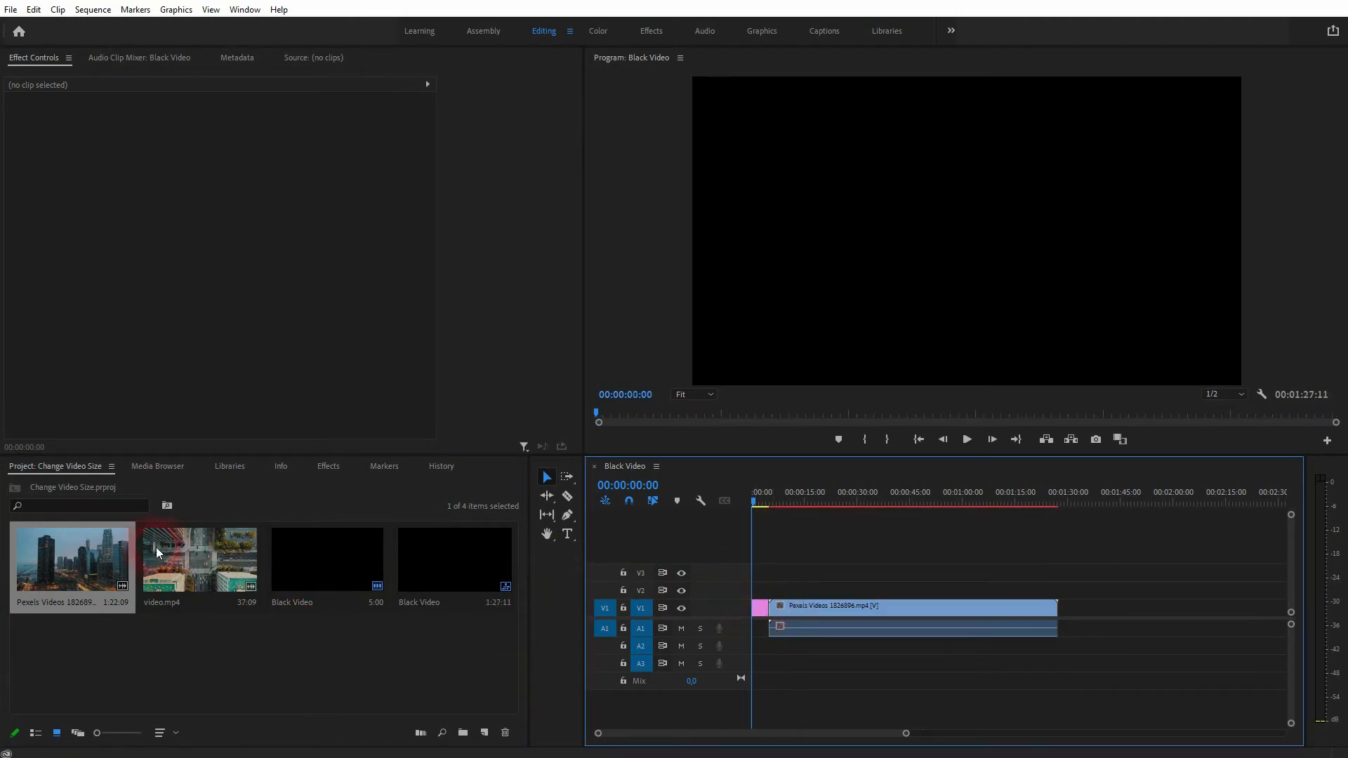
{"action": "left_click_drag", "start_coordinate": [204, 562], "coordinate": [1066, 611]}
{"action": "left_click", "coordinate": [757, 615]}
{"action": "left_click_drag", "start_coordinate": [886, 559], "coordinate": [906, 611]}
{"action": "left_click", "coordinate": [325, 603]}
{"action": "key", "text": "Delete"}
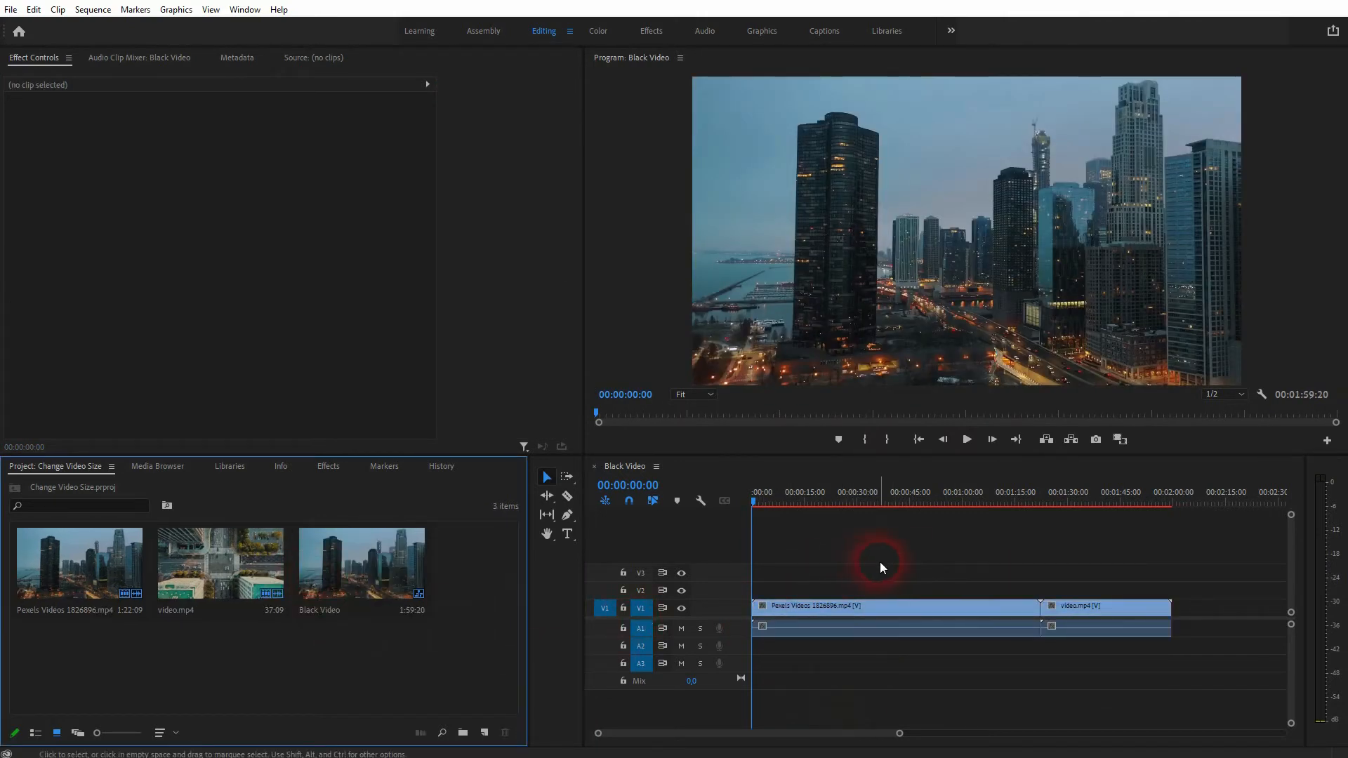
Step: Inspect video.mp4 at 00:01:35:10 with the Program monitor zoomed out to 10% and its full frame bounds displayed
{"action": "left_click", "coordinate": [836, 612]}
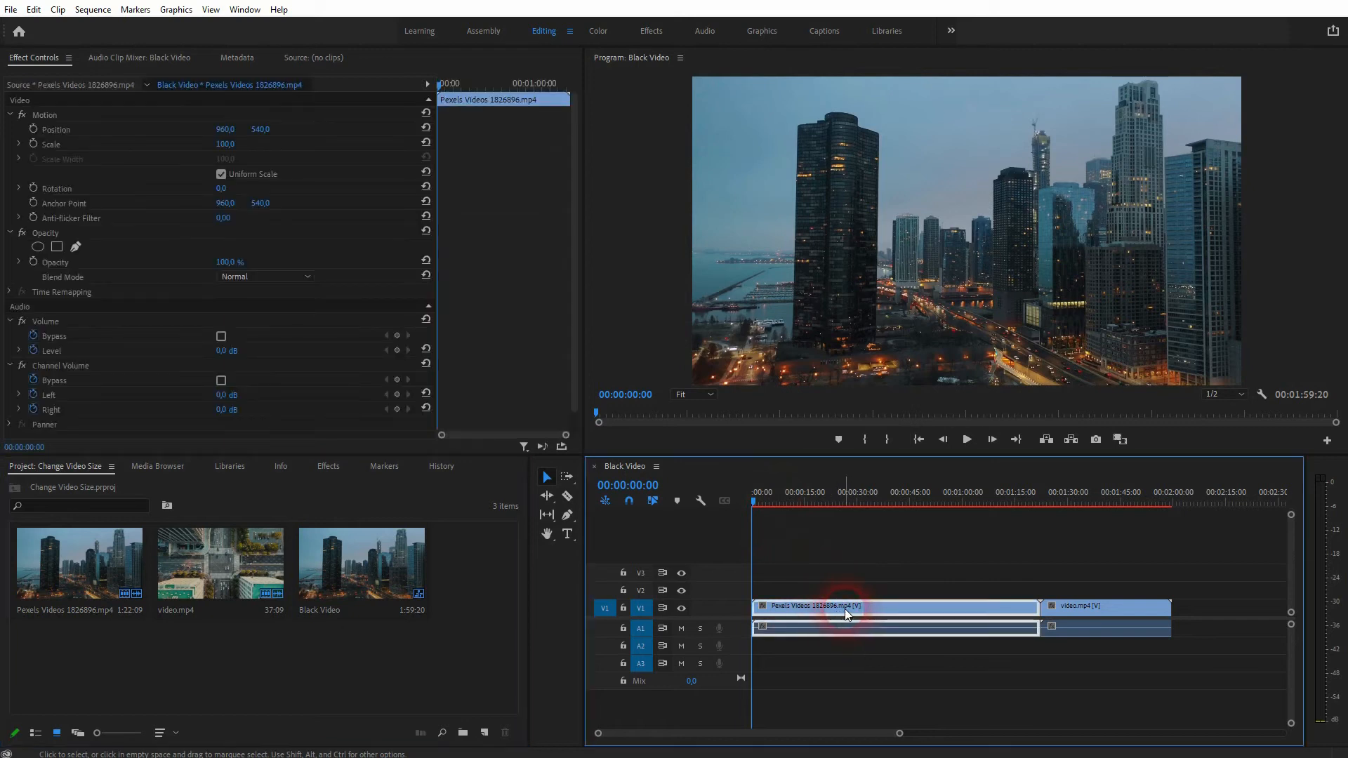
{"action": "left_click_drag", "start_coordinate": [752, 503], "coordinate": [1088, 549]}
{"action": "left_click", "coordinate": [1106, 607]}
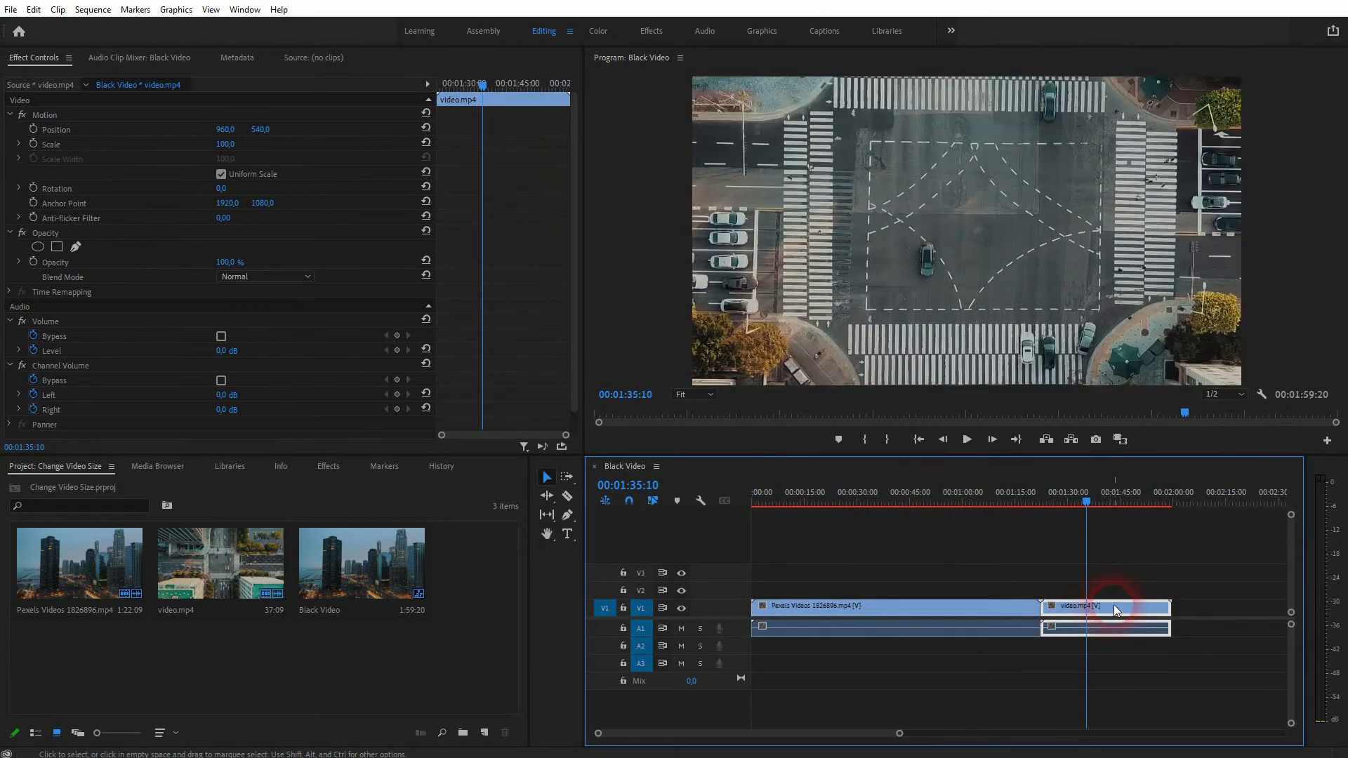
{"action": "left_click", "coordinate": [1019, 288]}
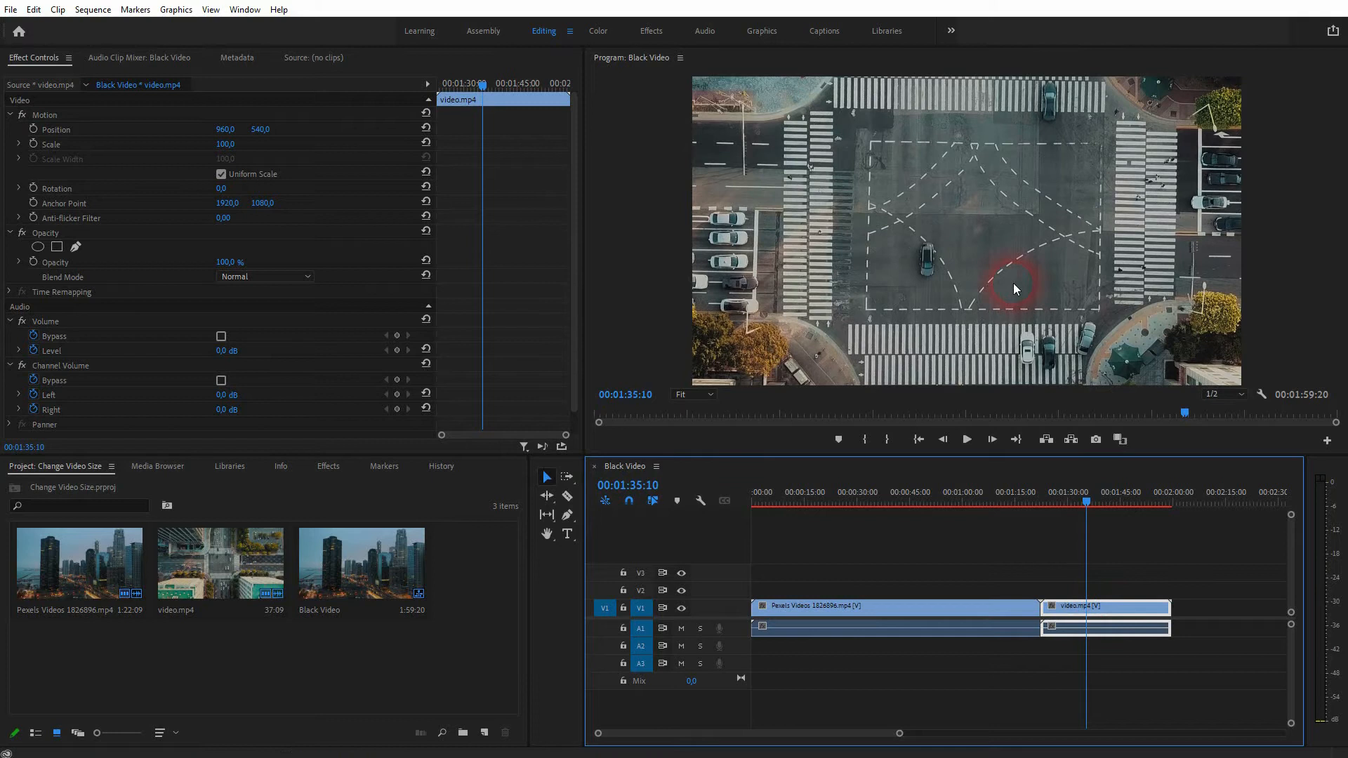
{"action": "left_click", "coordinate": [705, 395]}
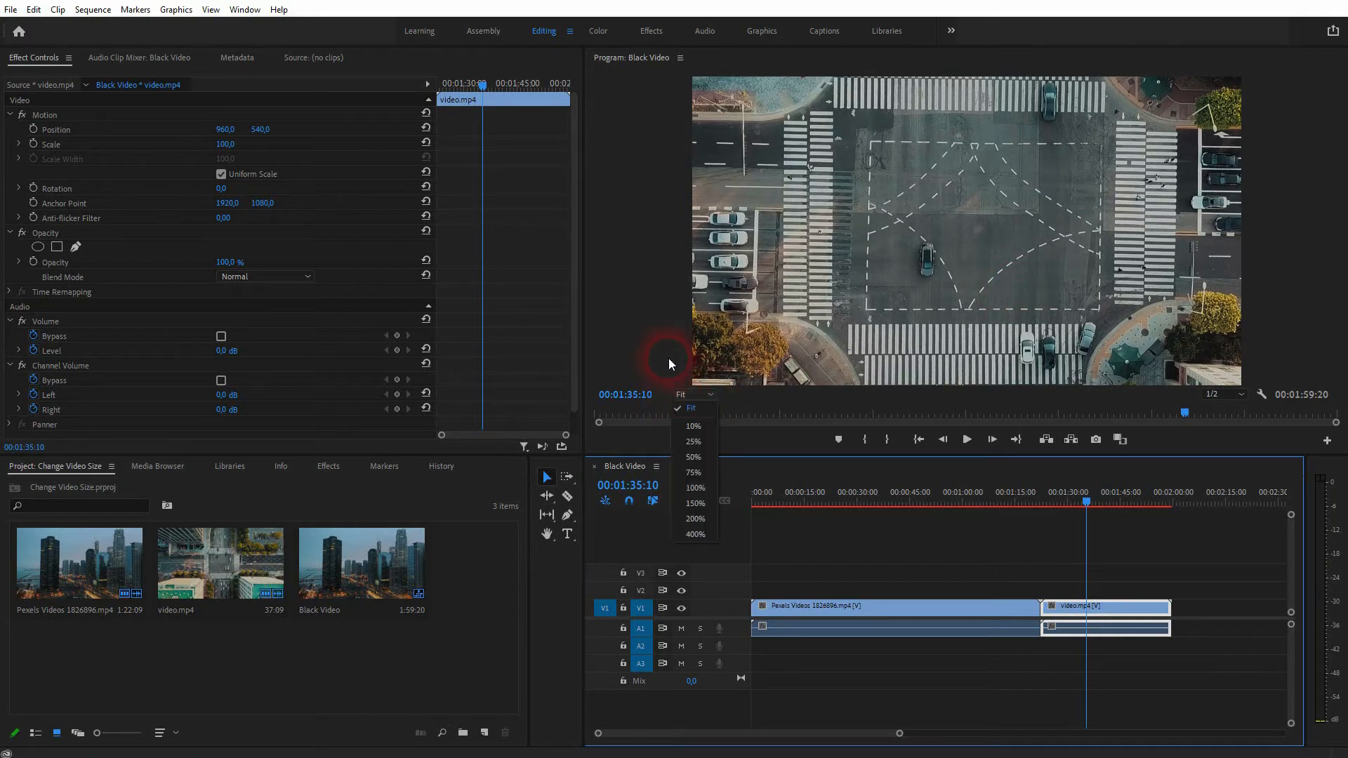
{"action": "left_click", "coordinate": [710, 424]}
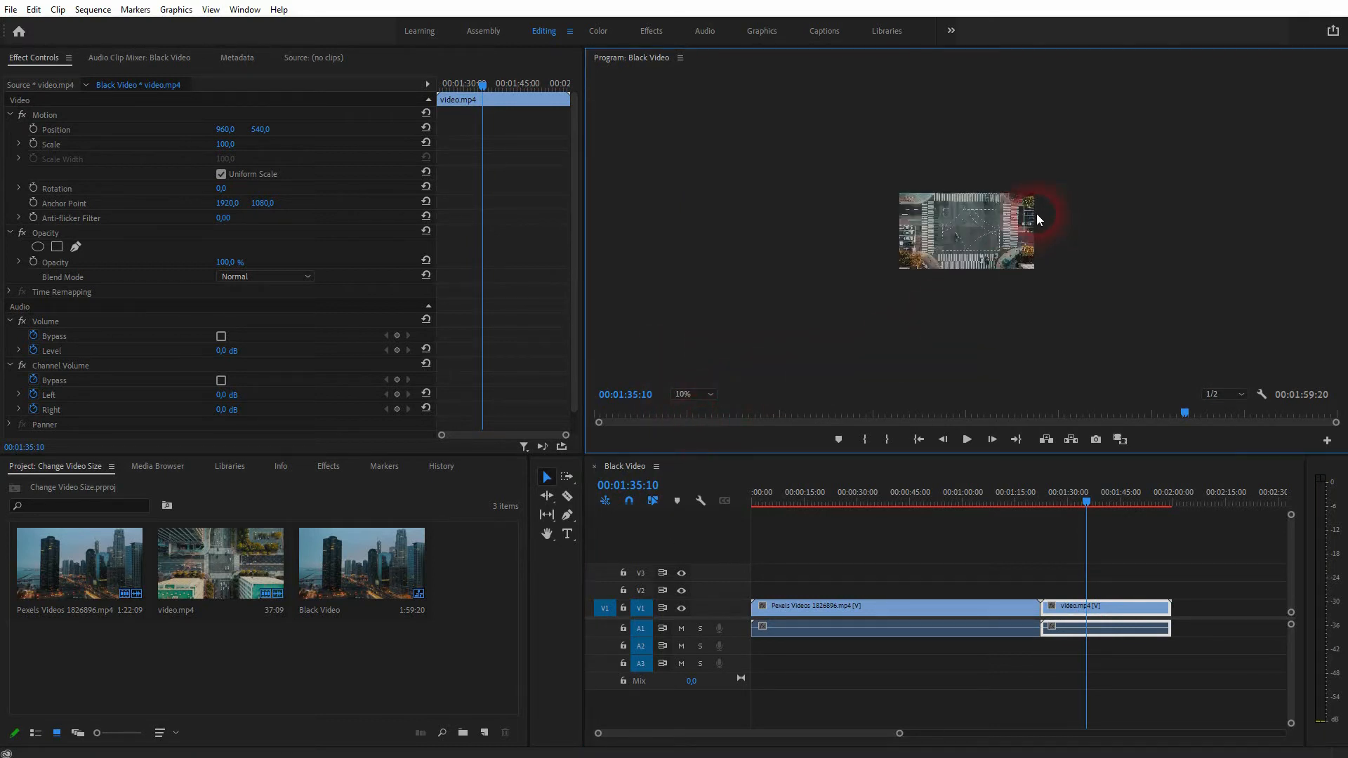
{"action": "left_click", "coordinate": [986, 237]}
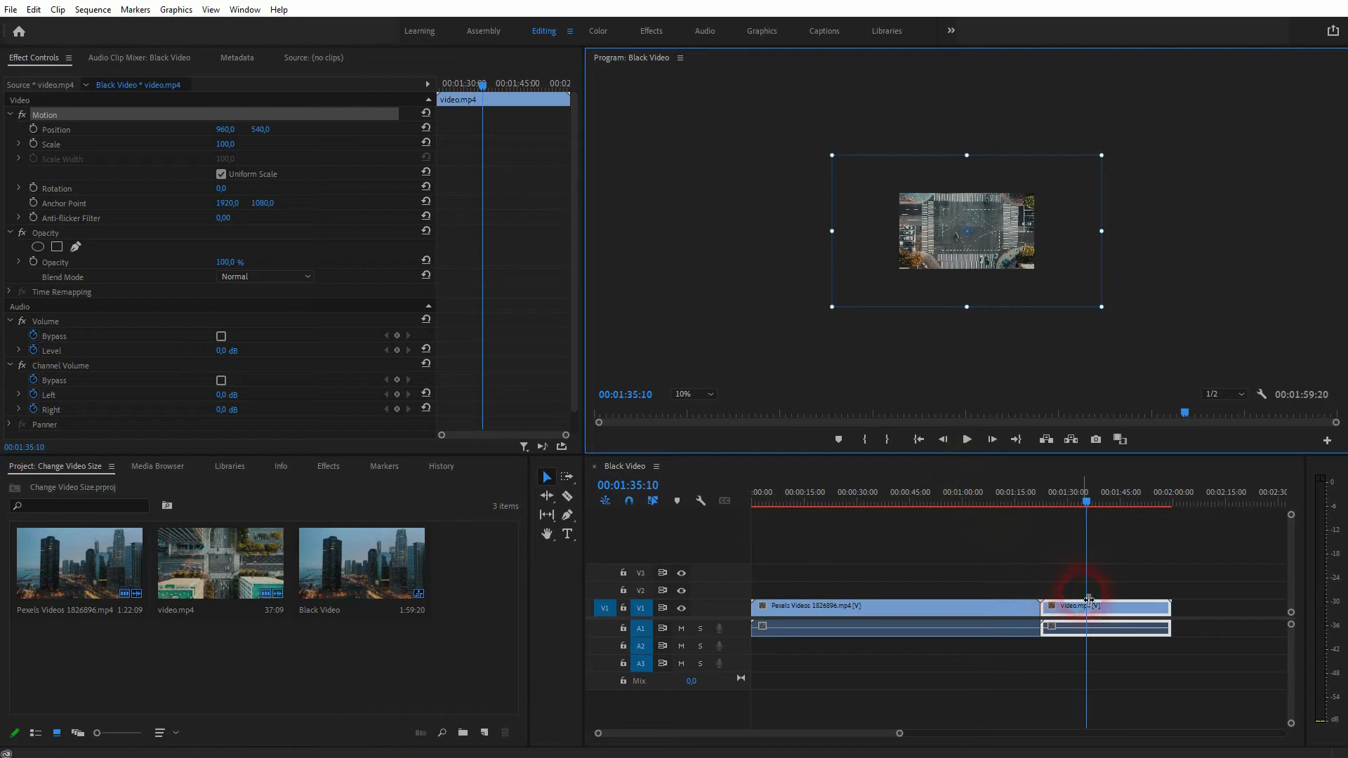
Step: Split video.mp4 into three segments with the Razor tool, cutting at 00:01:35:10 and midway through the remaining part
{"action": "key", "text": "c"}
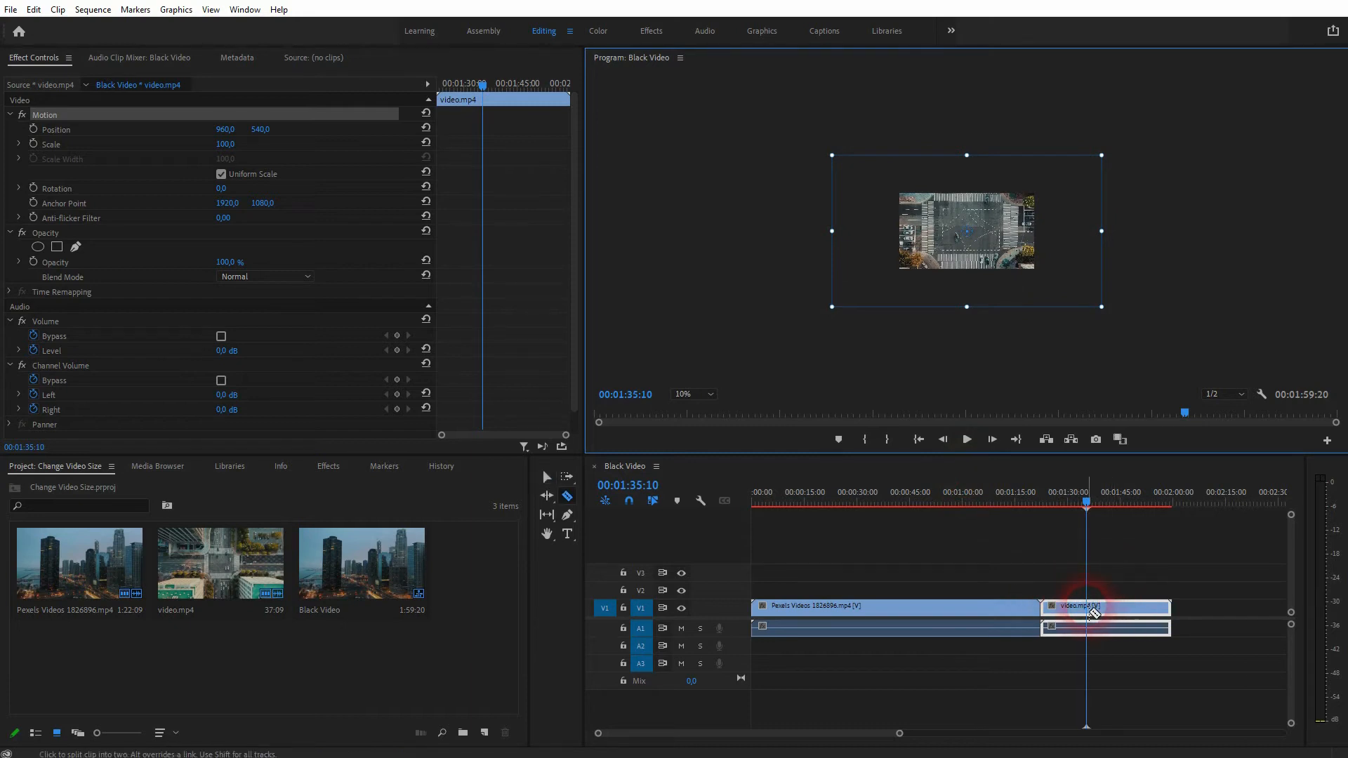
{"action": "left_click", "coordinate": [1089, 611]}
{"action": "left_click", "coordinate": [1132, 612]}
{"action": "key", "text": "v"}
Step: Move the playhead to 00:01:32:05 and shrink the first video.mp4 segment freehand to a scale of about 85,9
{"action": "left_click", "coordinate": [1070, 613]}
{"action": "left_click_drag", "start_coordinate": [1086, 503], "coordinate": [1074, 503]}
{"action": "left_click", "coordinate": [1078, 613]}
{"action": "left_click", "coordinate": [957, 272]}
{"action": "mouse_move", "coordinate": [1101, 232]}
{"action": "left_mouse_down"}
{"action": "mouse_move", "coordinate": [1061, 245]}
{"action": "mouse_move", "coordinate": [1093, 248]}
{"action": "left_mouse_up"}
{"action": "left_click", "coordinate": [783, 208]}
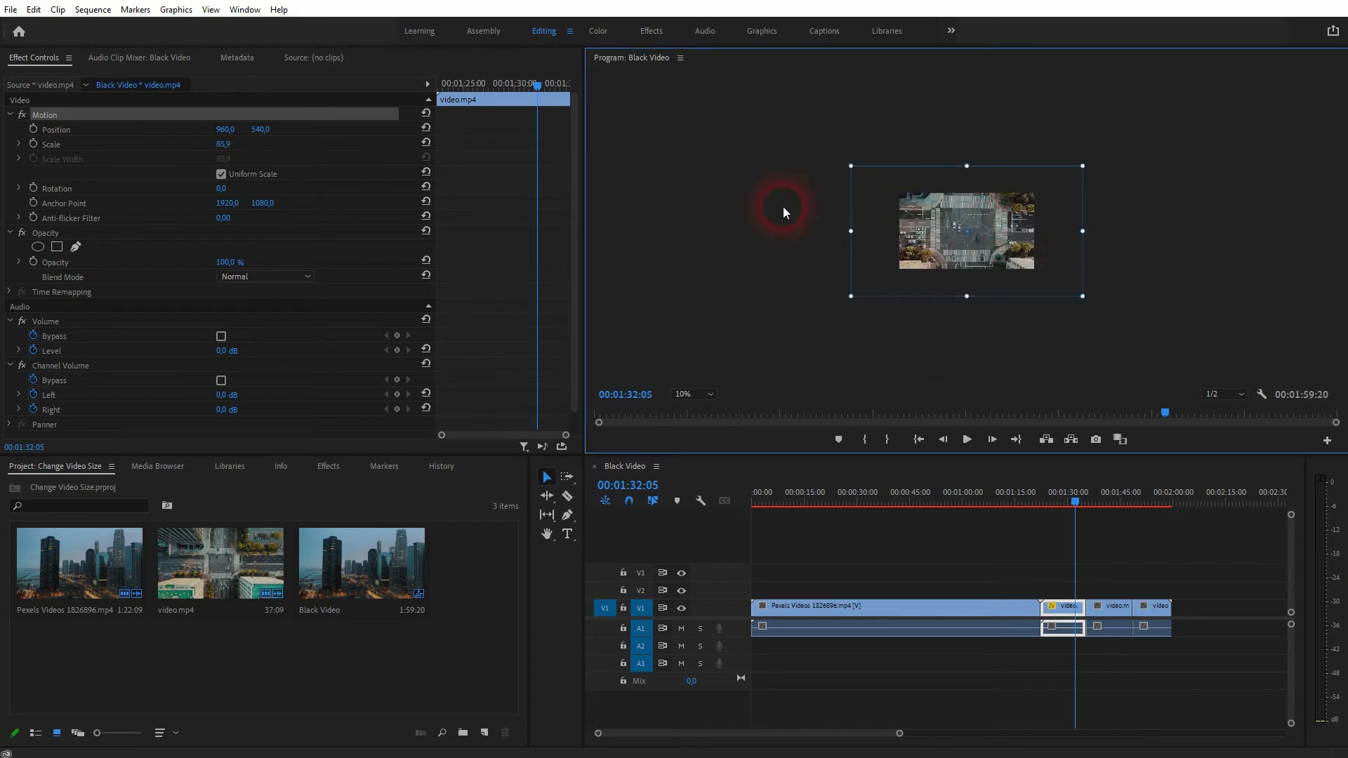
Step: Set the Scale of the first video.mp4 segment to 50 and return the Program monitor zoom to Fit
{"action": "left_click", "coordinate": [235, 145]}
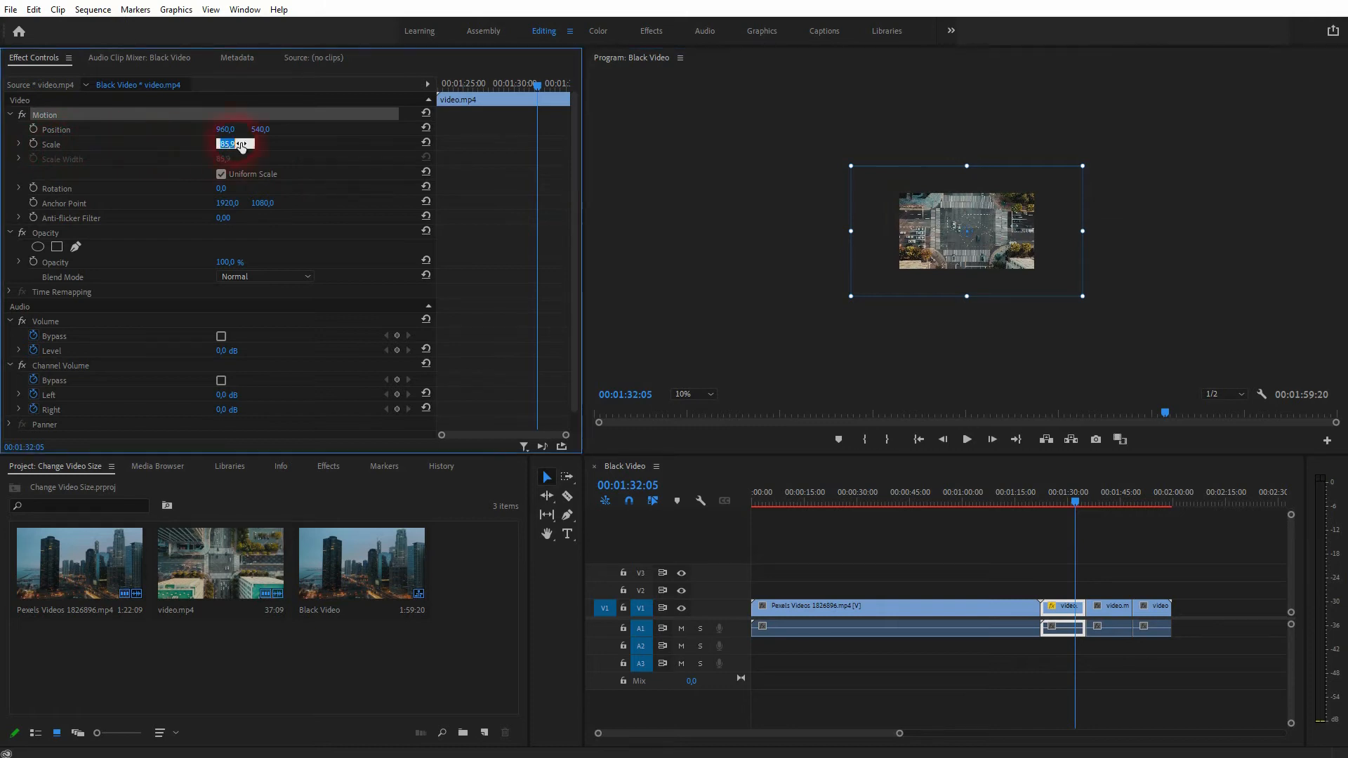
{"action": "type", "text": "50"}
{"action": "key", "text": "Return"}
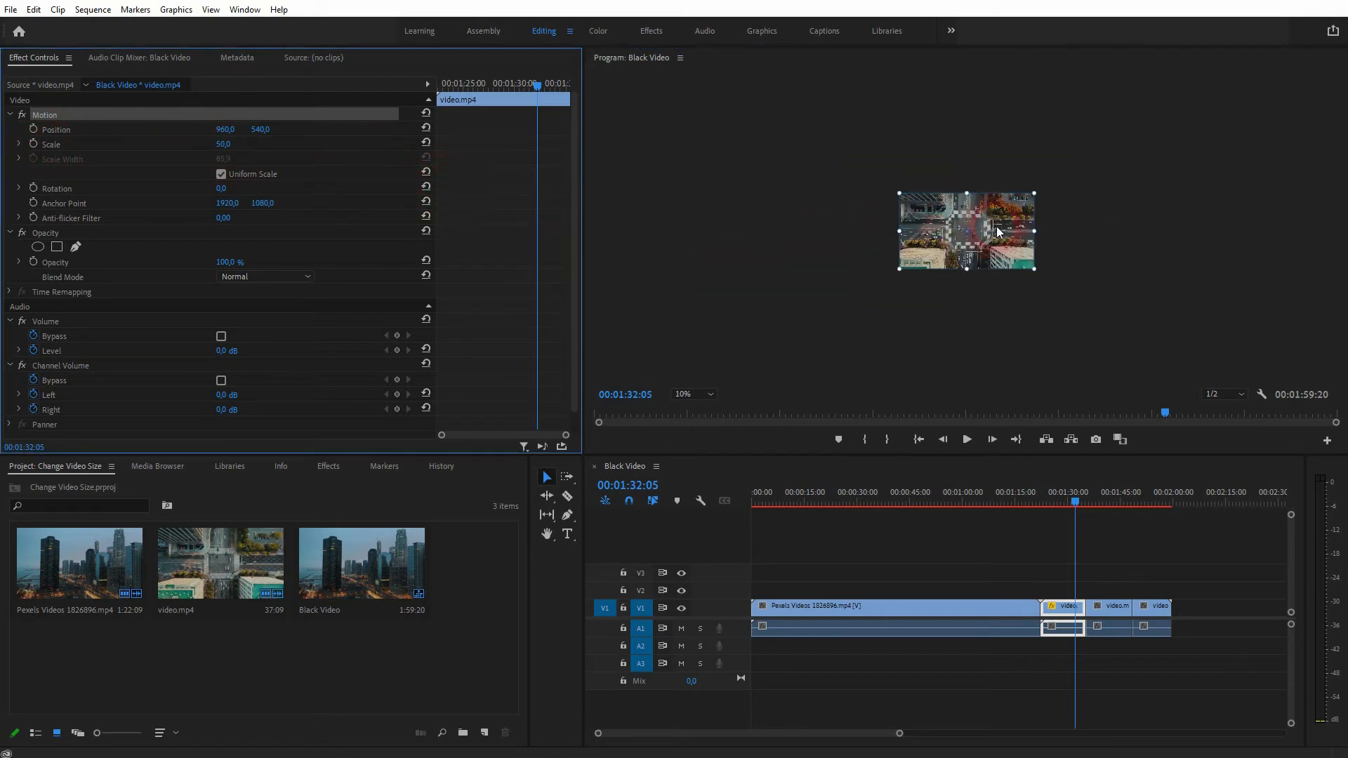
{"action": "left_click", "coordinate": [705, 393]}
{"action": "left_click", "coordinate": [702, 410]}
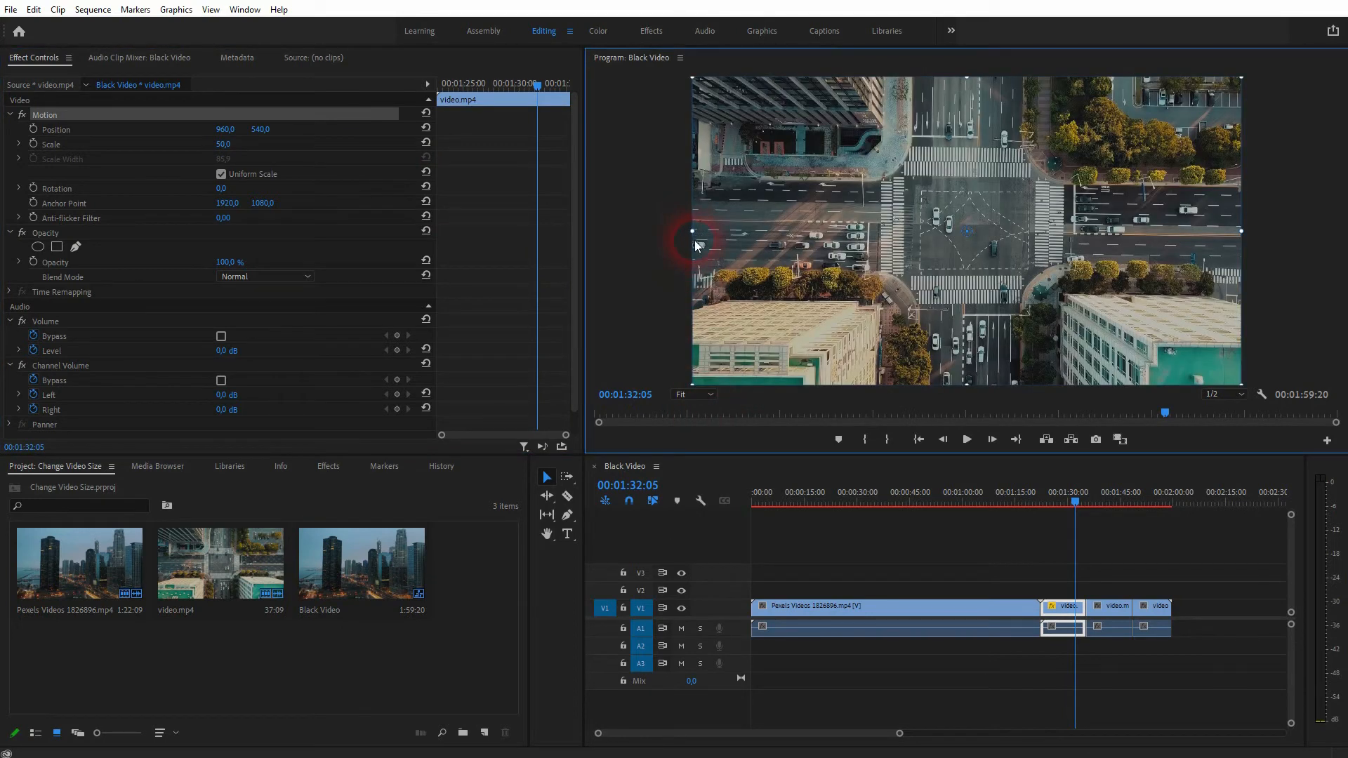
{"action": "left_click", "coordinate": [248, 9]}
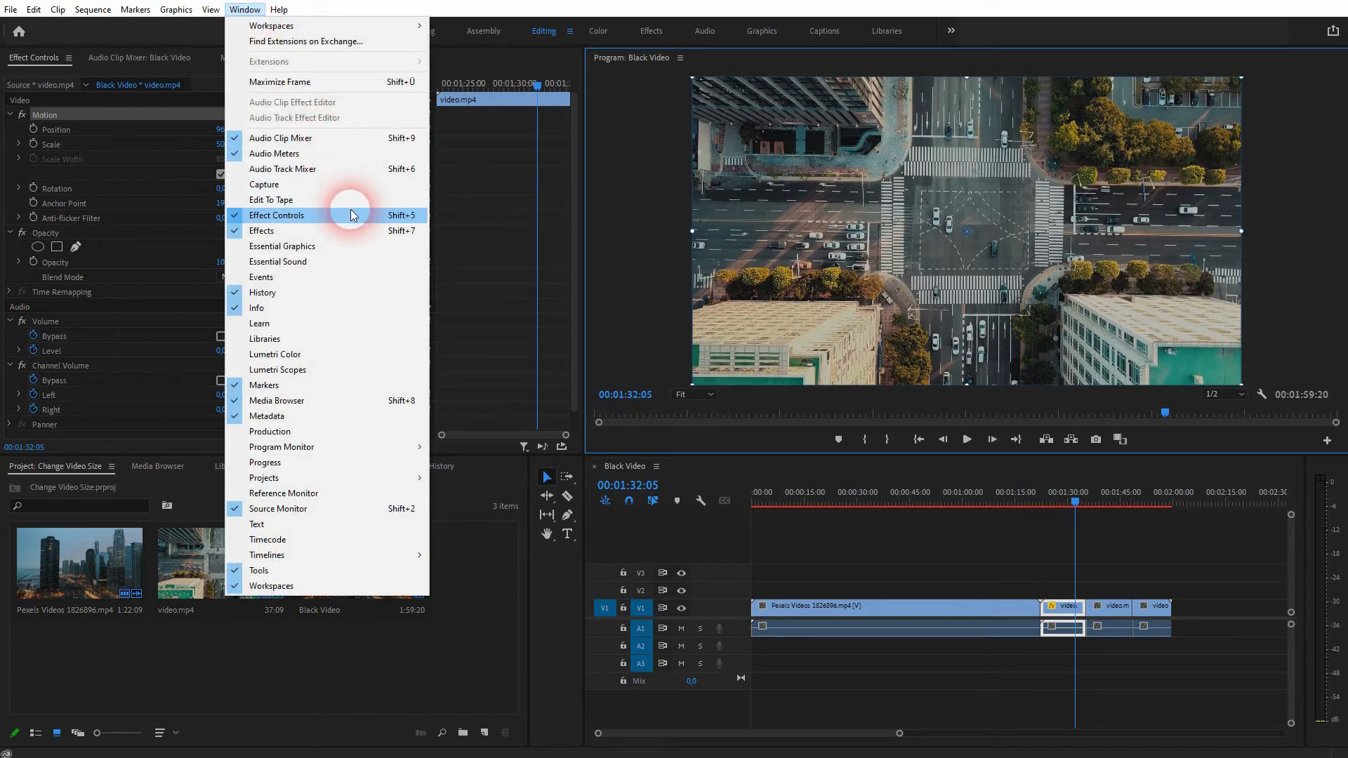
{"action": "left_click", "coordinate": [105, 144]}
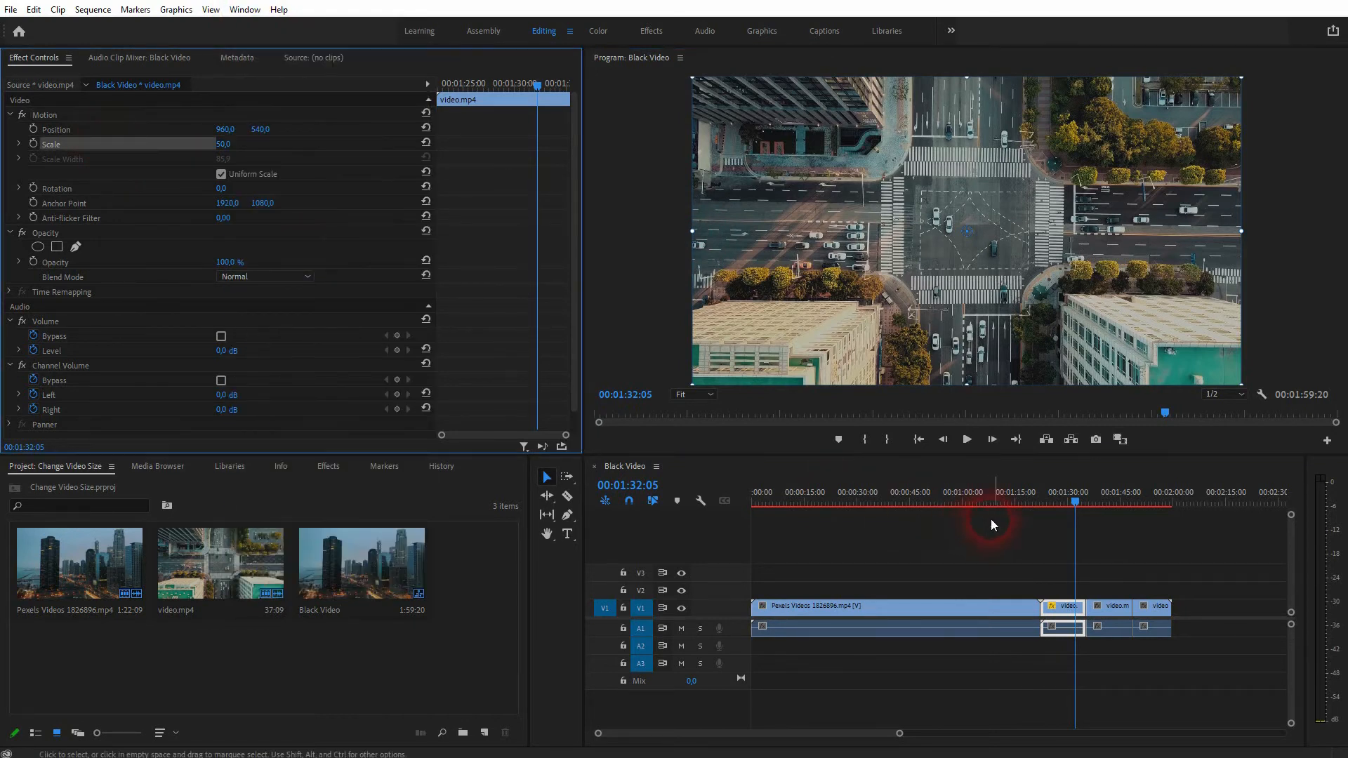
Step: Split the last video.mp4 segment near its middle and select the second segment with the playhead at 00:01:38:05
{"action": "left_click_drag", "start_coordinate": [1079, 505], "coordinate": [1095, 504]}
{"action": "left_click", "coordinate": [1118, 617]}
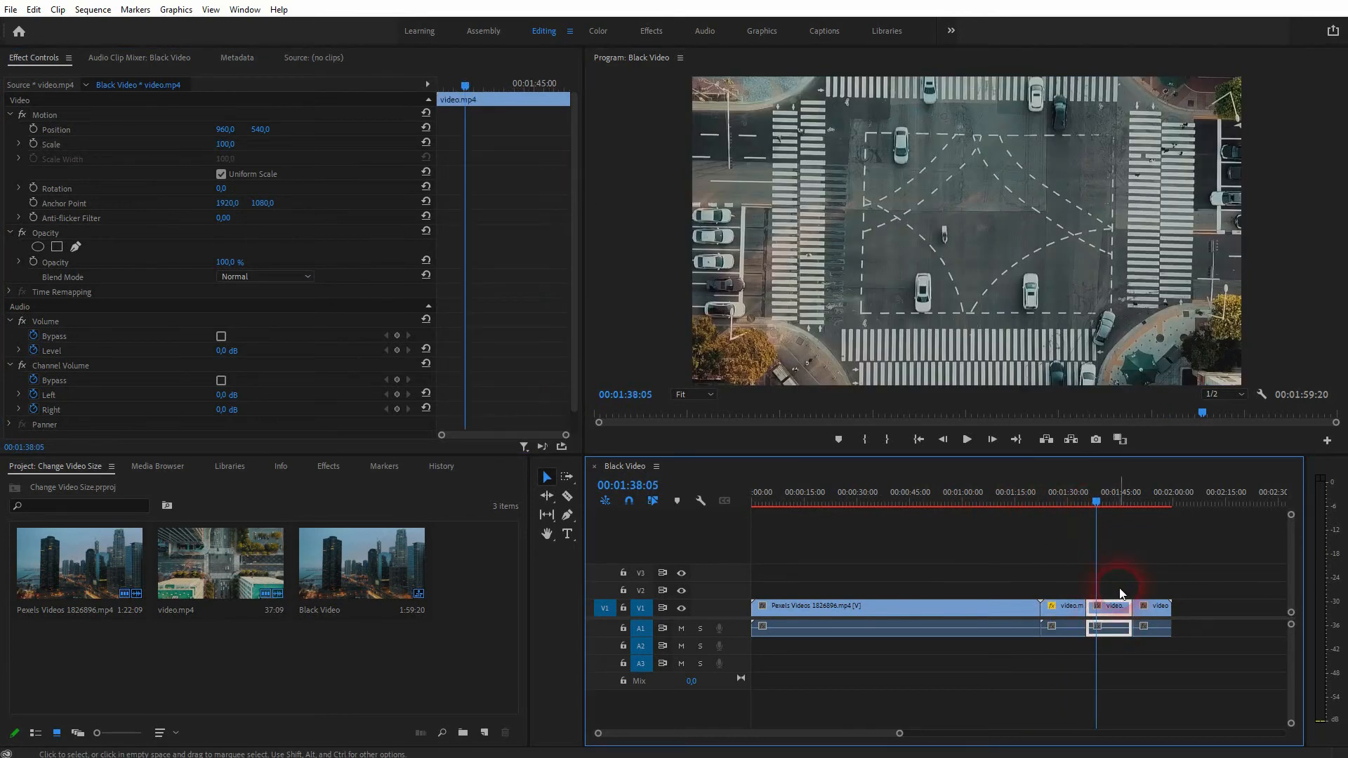
{"action": "key", "text": "c"}
{"action": "left_click", "coordinate": [1150, 608]}
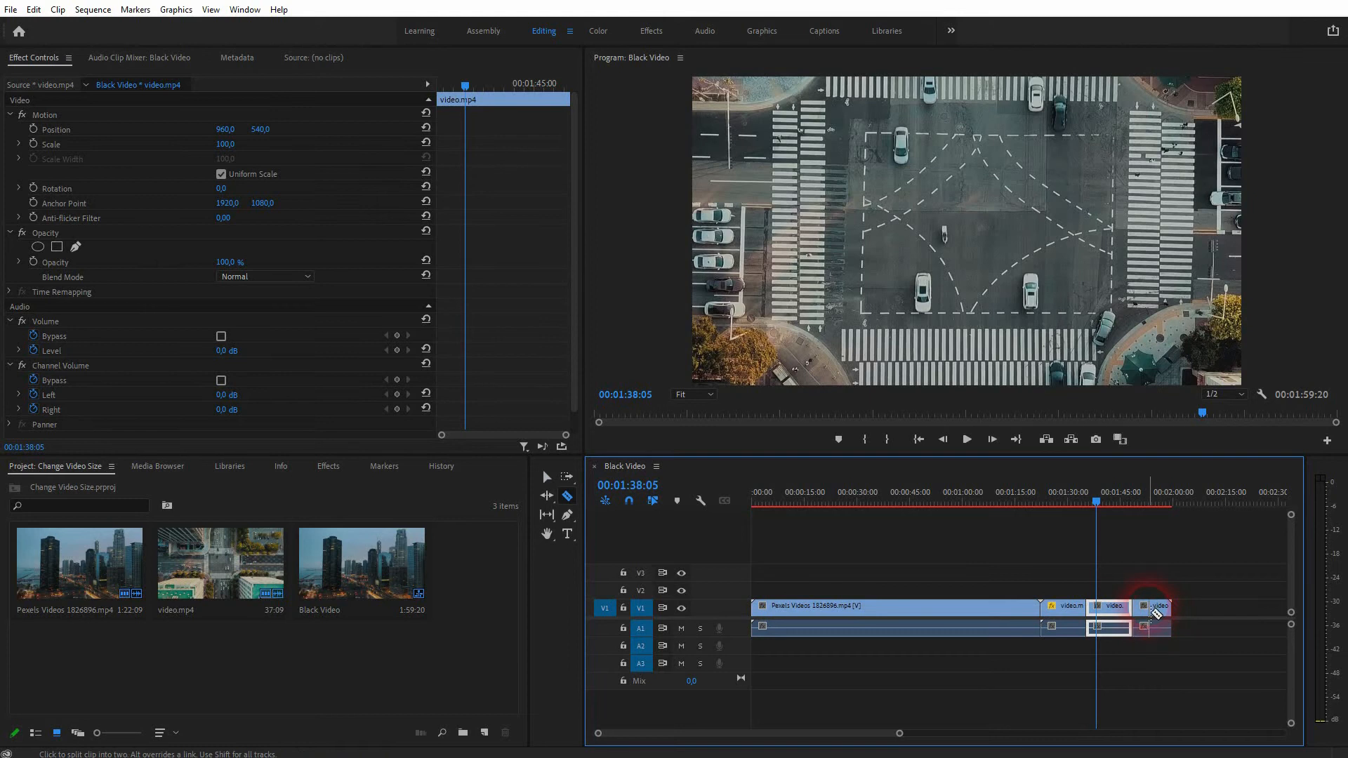
{"action": "key", "text": "v"}
{"action": "left_click", "coordinate": [1115, 654]}
{"action": "left_click", "coordinate": [1107, 609]}
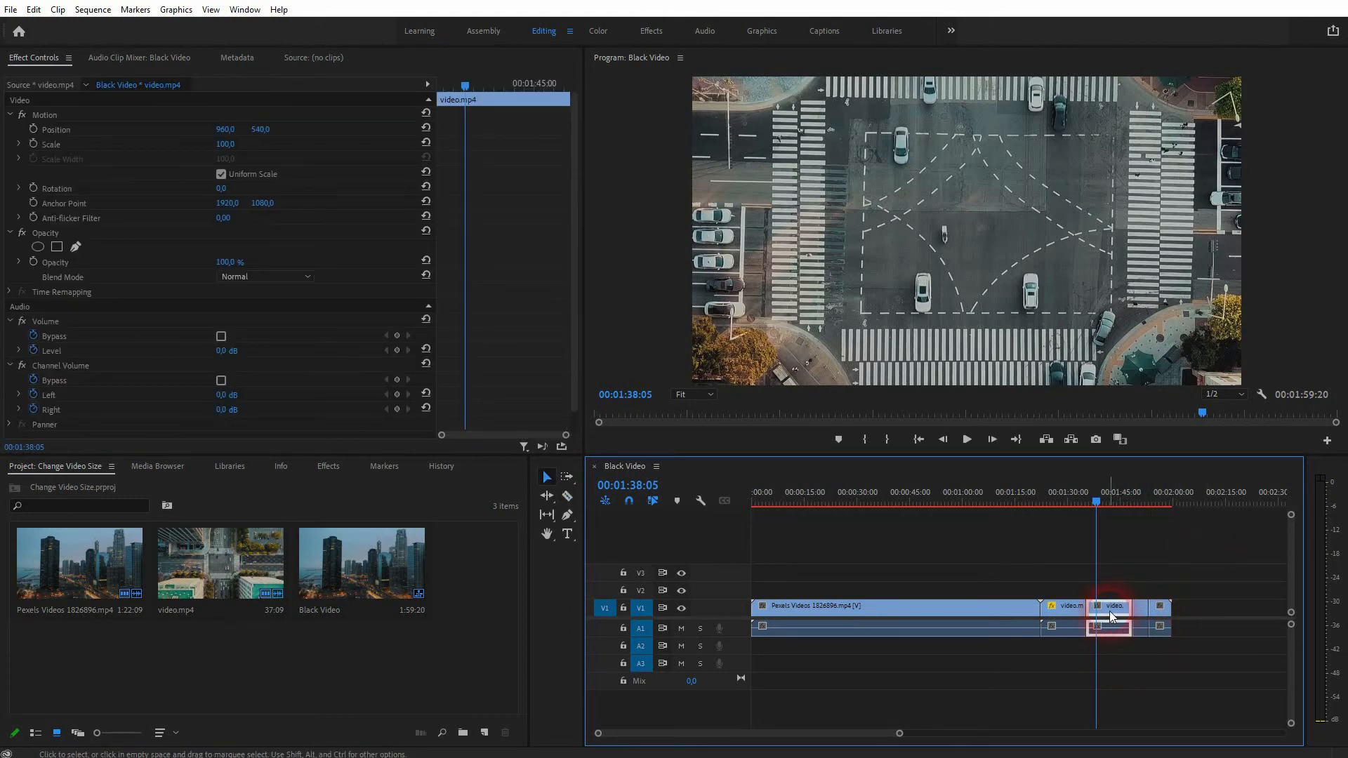
Step: Apply Set to Frame Size to the second video.mp4 segment and show its frame outline in the Program monitor
{"action": "right_click", "coordinate": [1109, 615]}
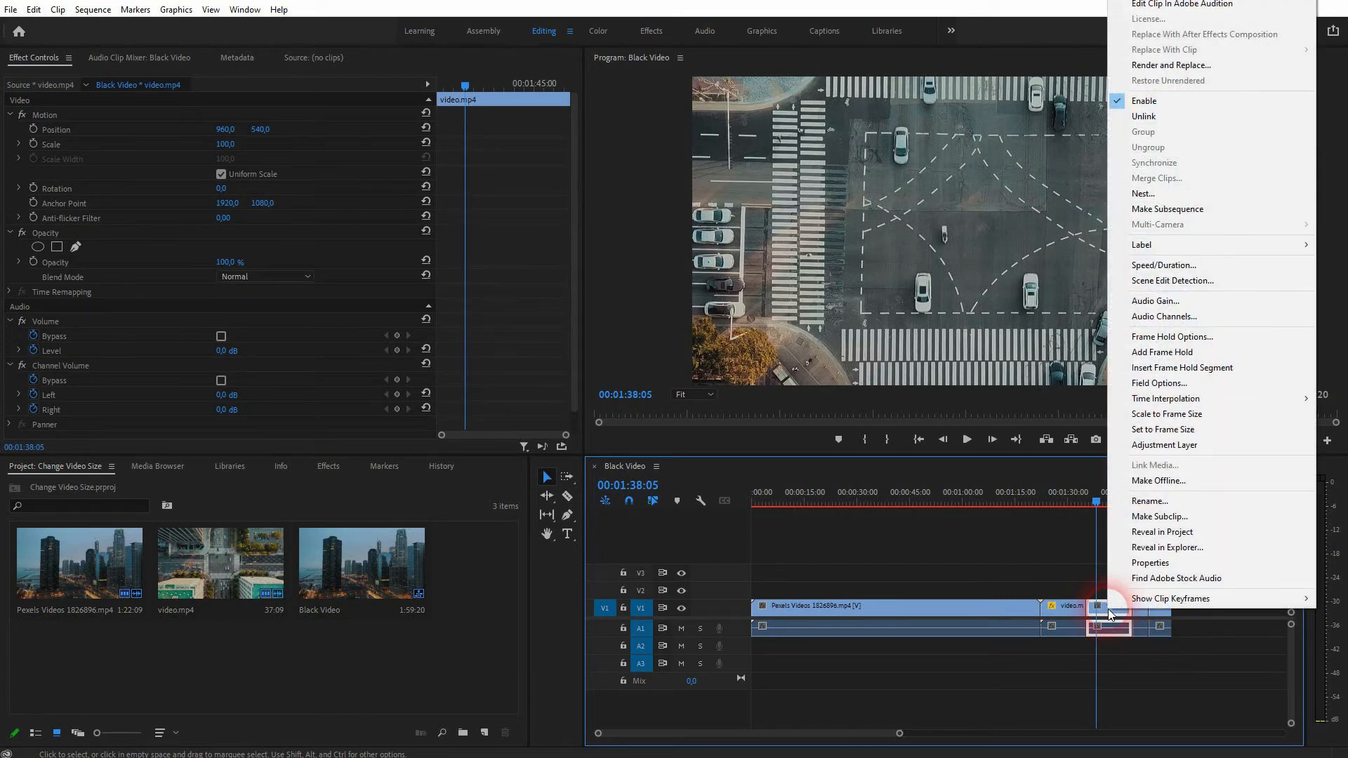
{"action": "left_click", "coordinate": [1203, 429]}
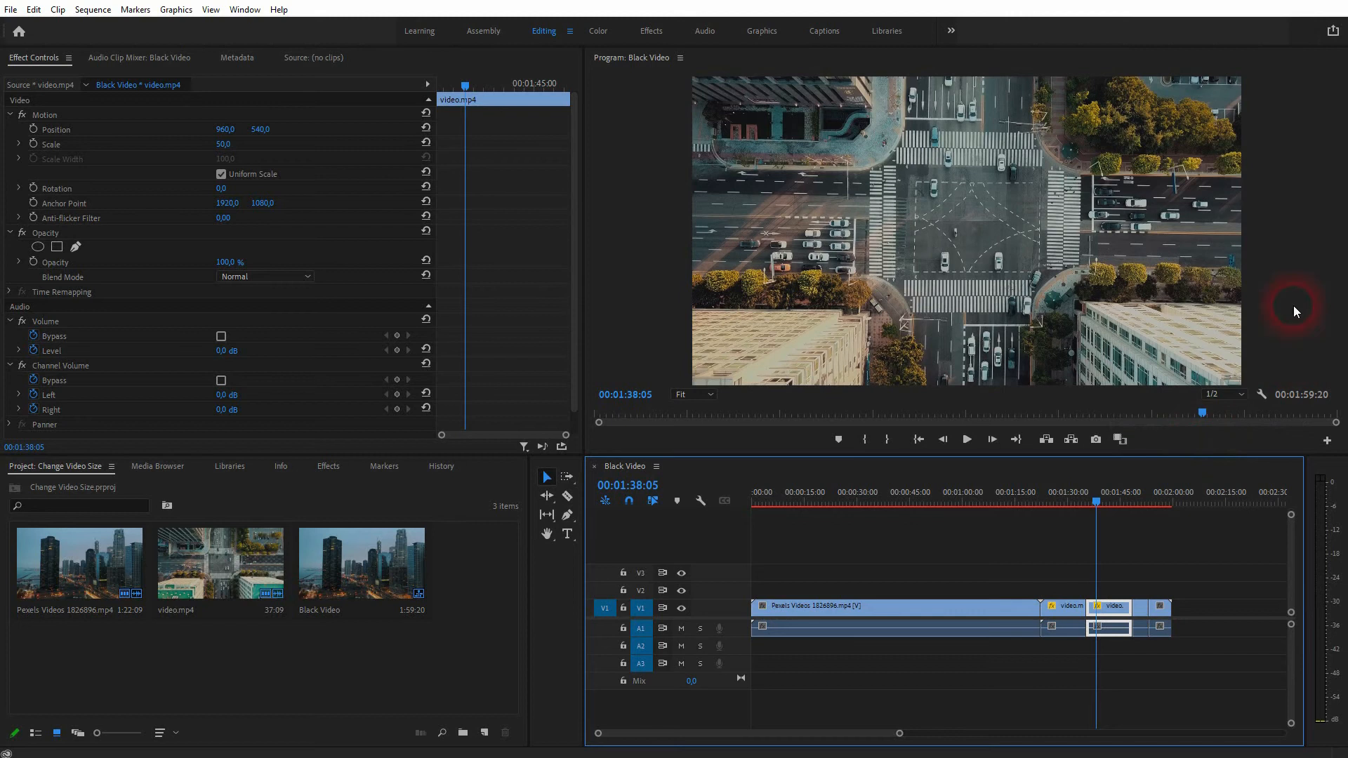
{"action": "left_click", "coordinate": [1211, 246]}
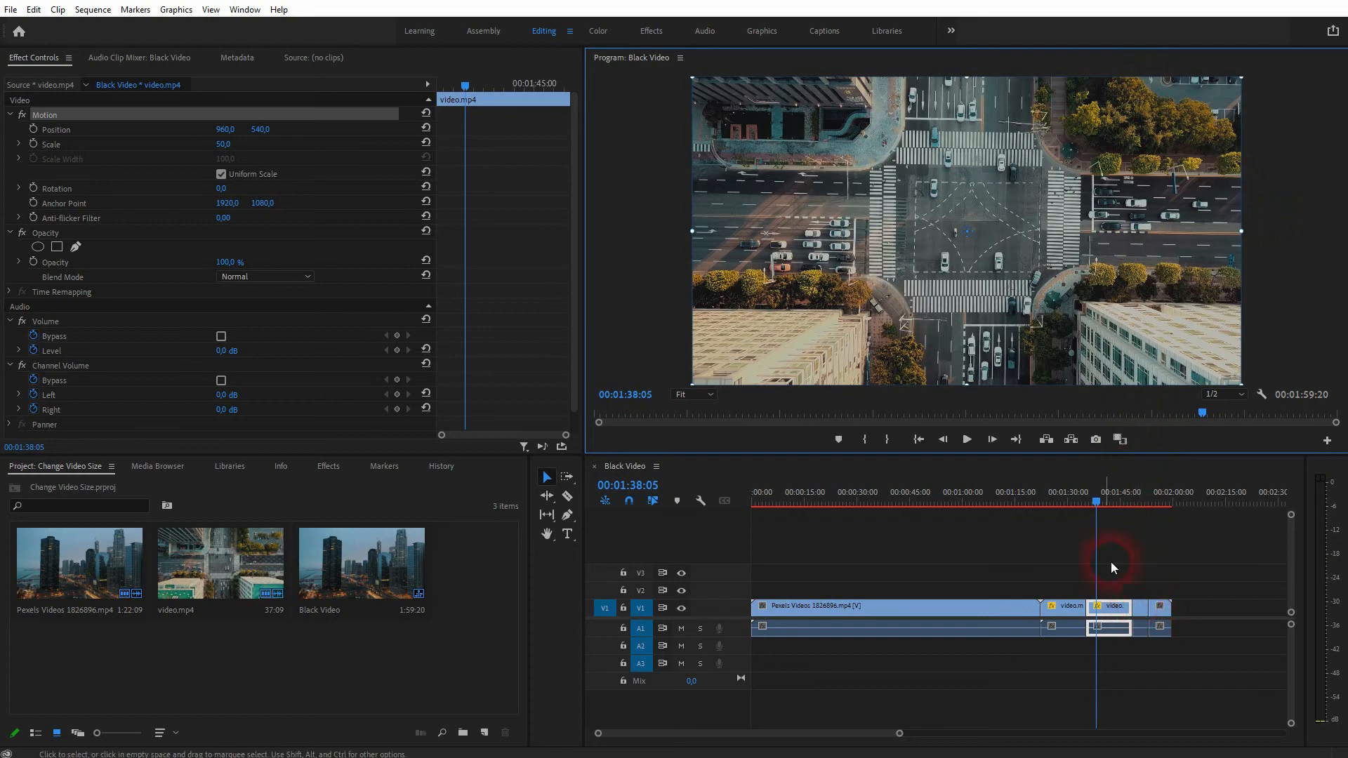
Step: Copy the second video.mp4 segment and paste its attributes, including Motion, onto the last two segments with Scale Attribute Times enabled
{"action": "left_click_drag", "start_coordinate": [1099, 498], "coordinate": [1144, 515]}
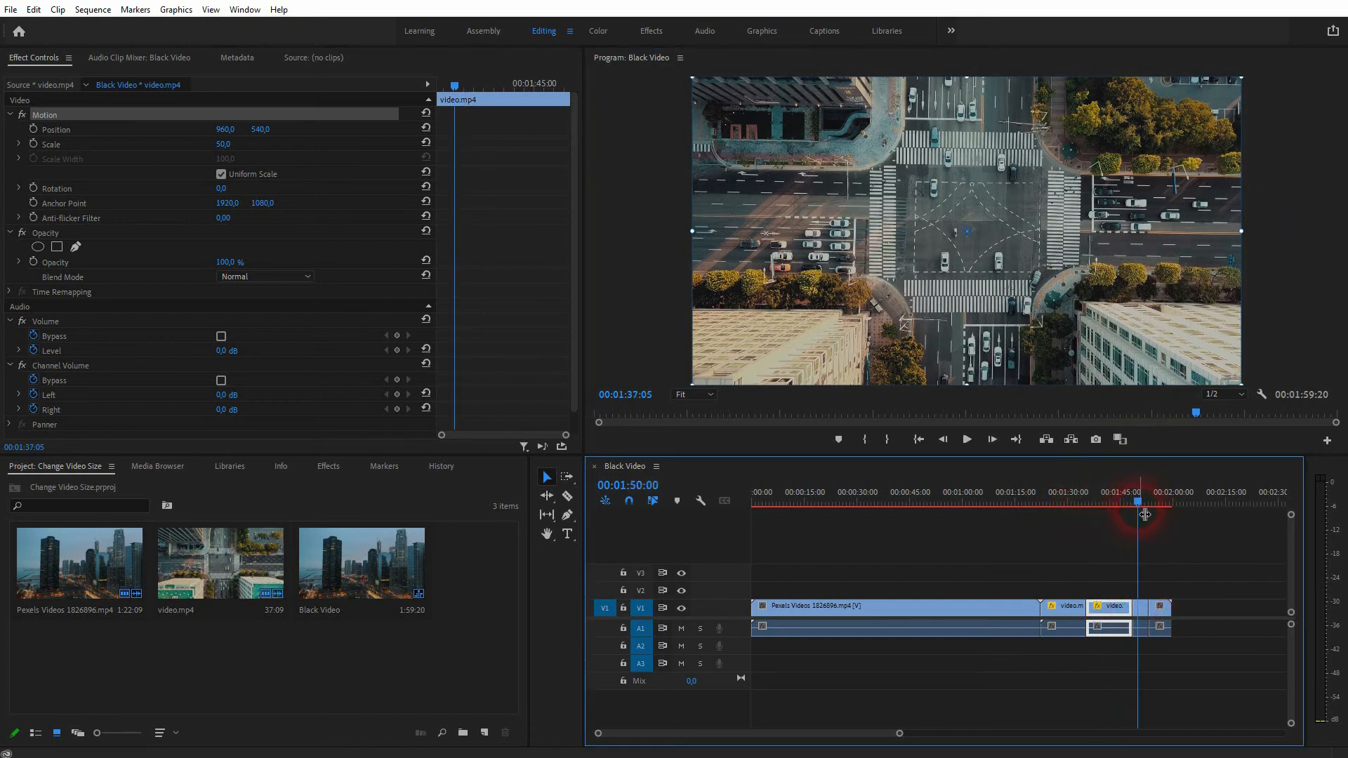
{"action": "left_click", "coordinate": [1158, 613]}
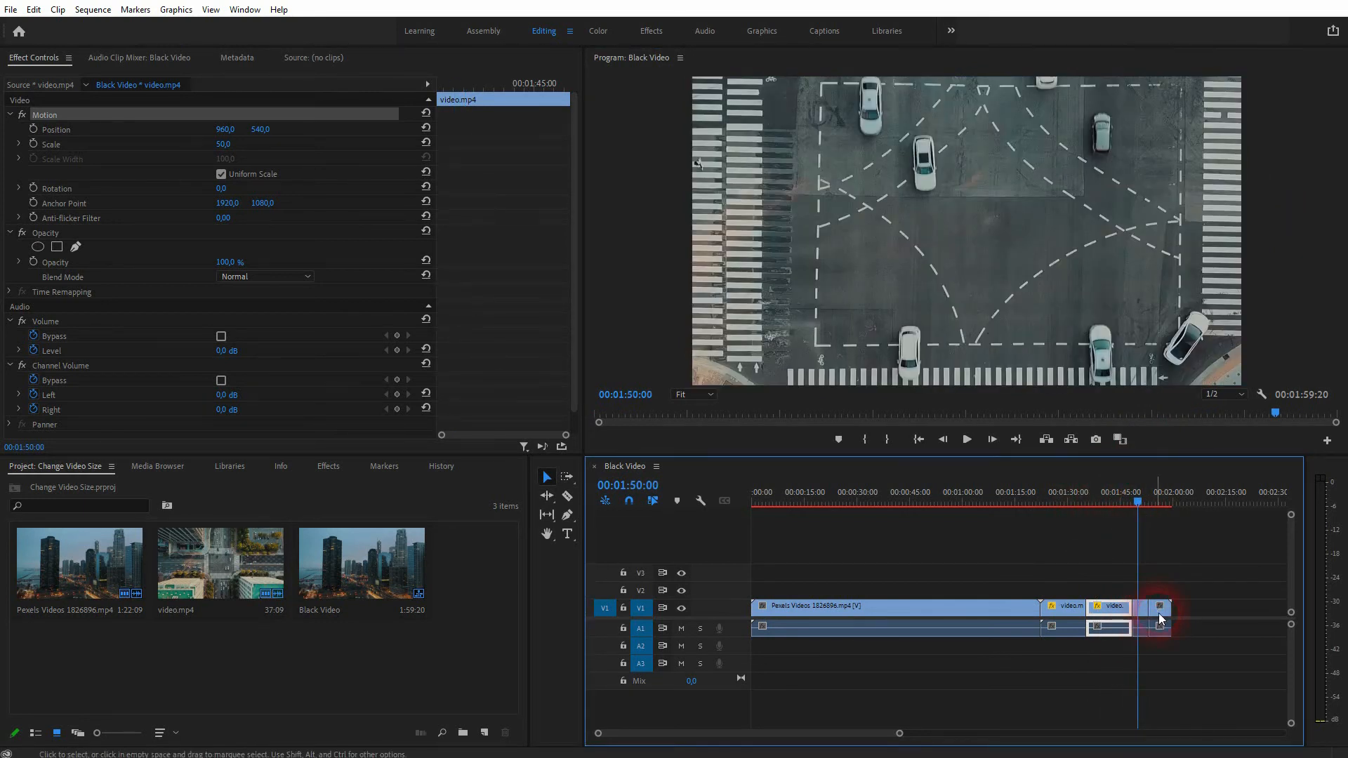
{"action": "left_click_drag", "start_coordinate": [1134, 498], "coordinate": [1118, 613]}
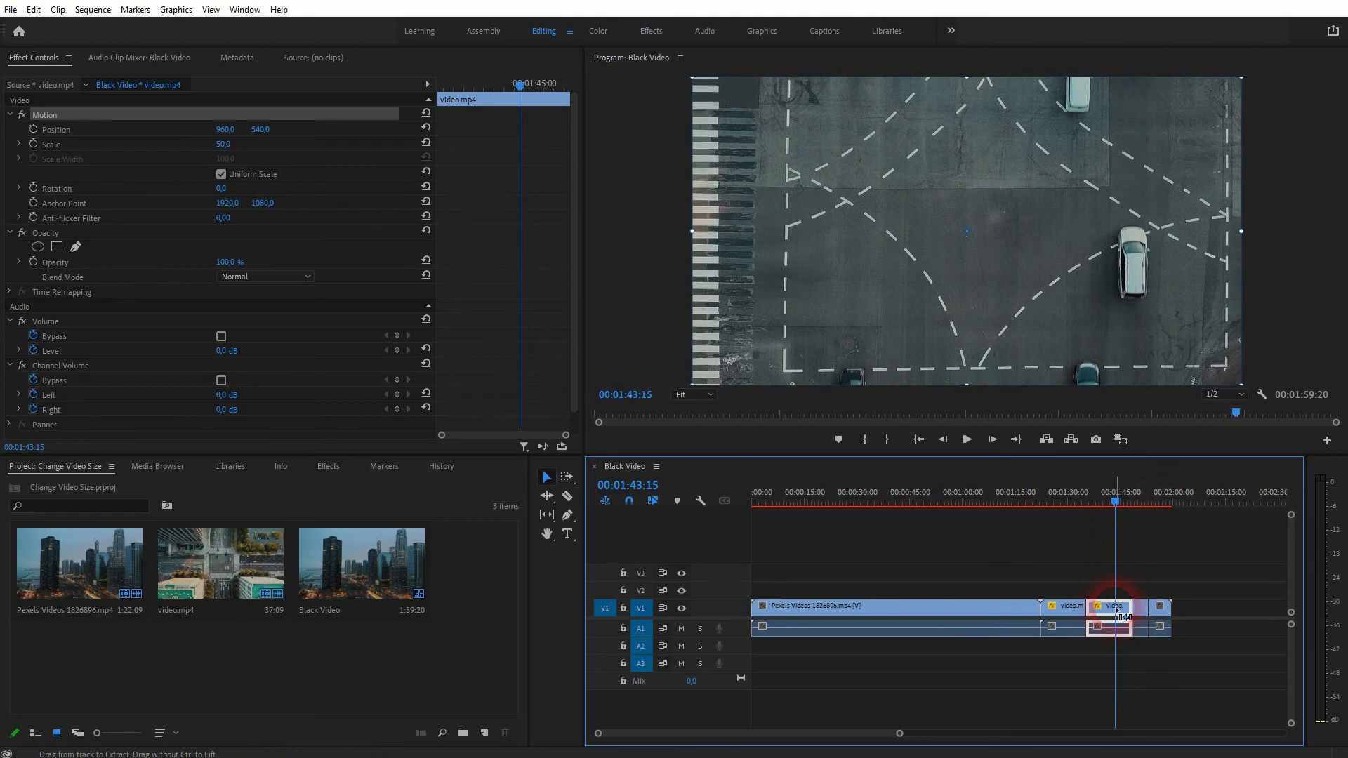
{"action": "left_click_drag", "start_coordinate": [1133, 589], "coordinate": [1166, 630]}
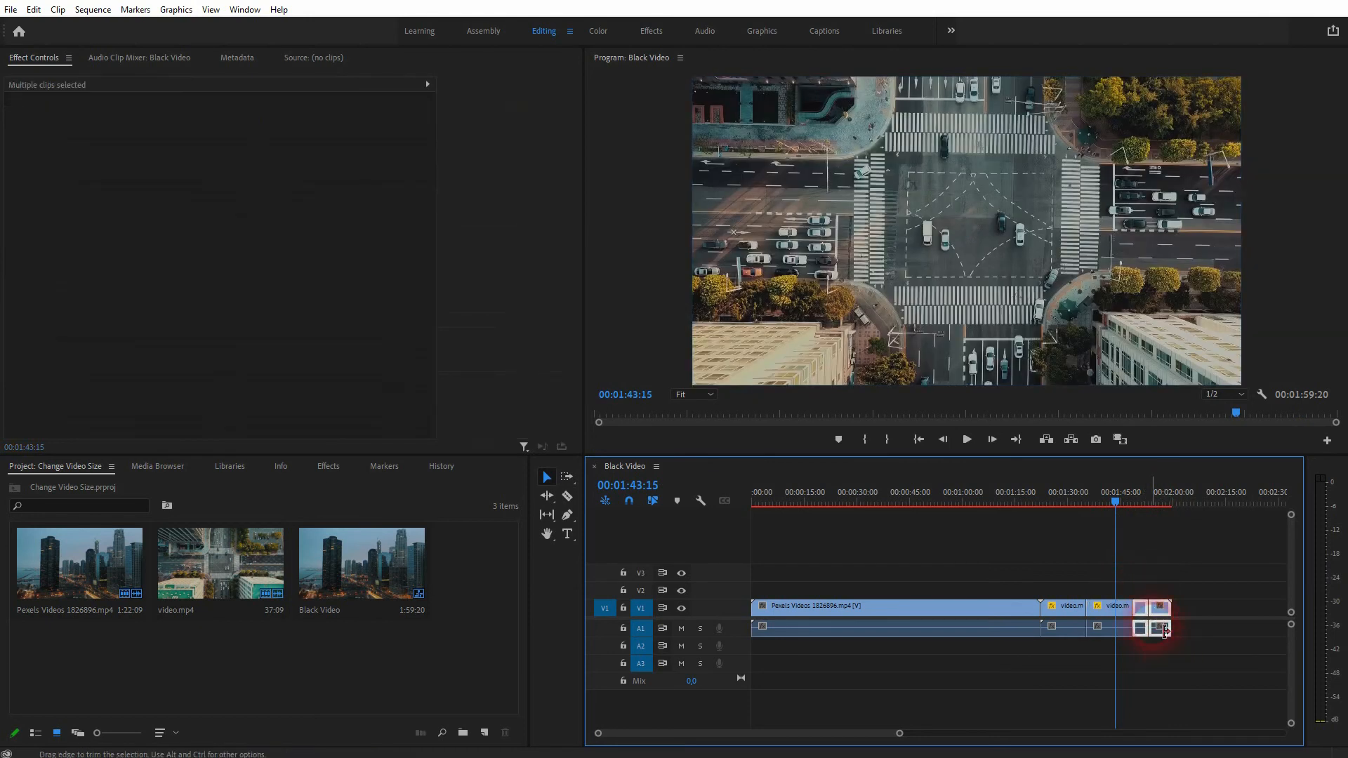
{"action": "right_click", "coordinate": [1165, 631]}
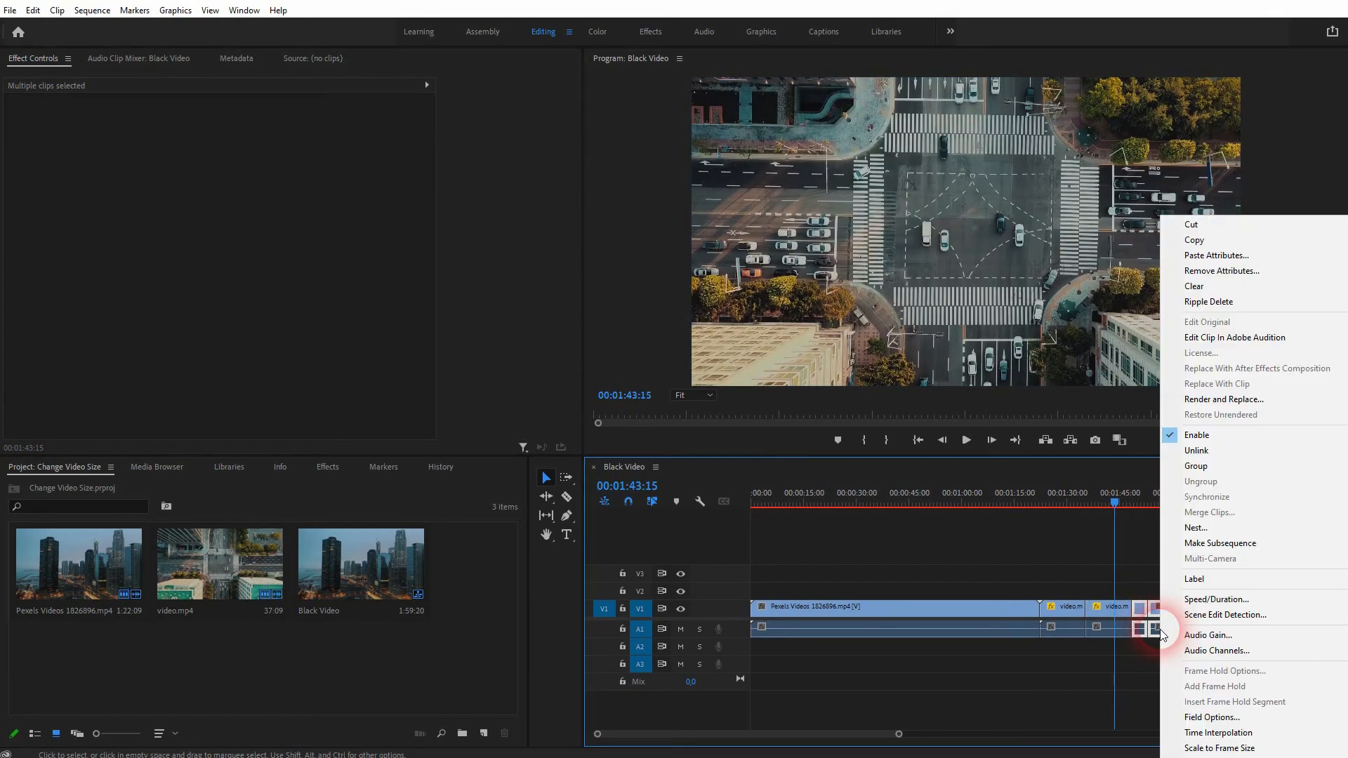
{"action": "left_click", "coordinate": [1209, 264]}
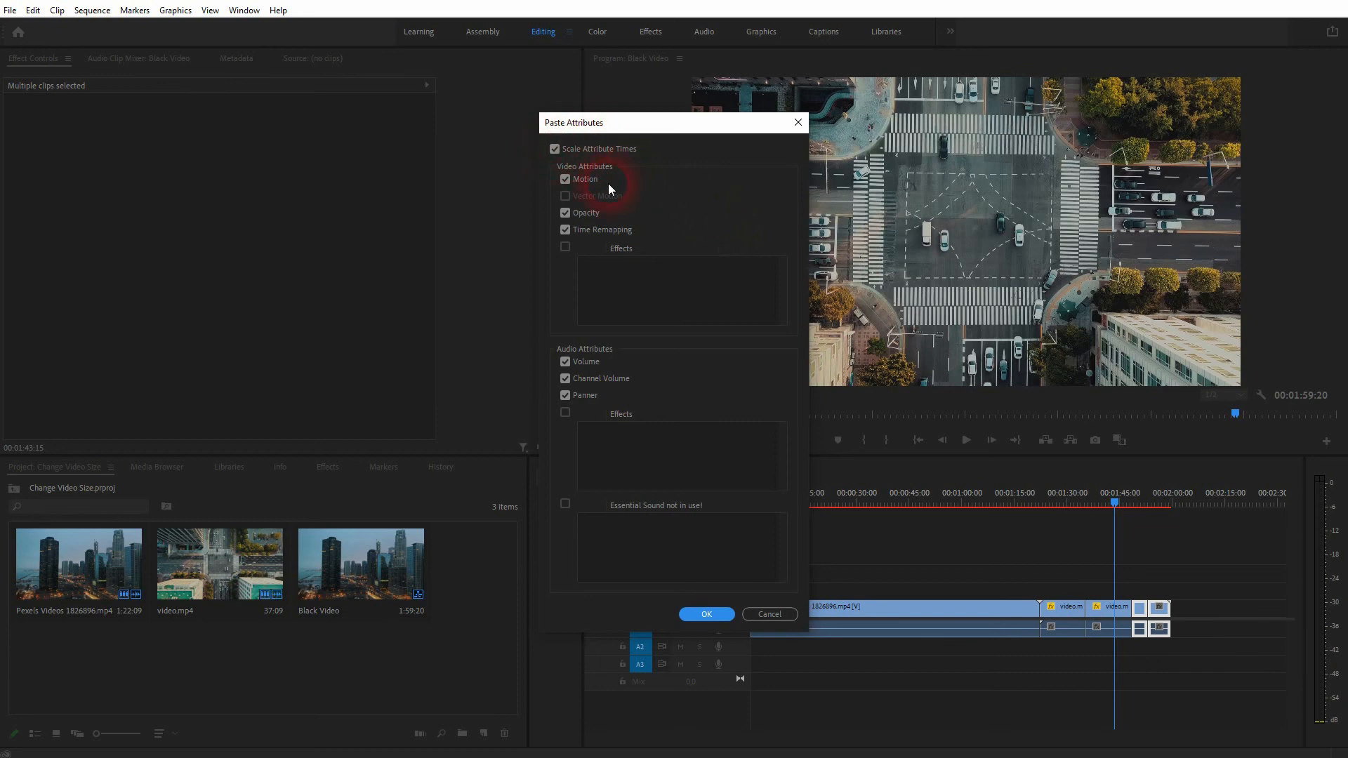
{"action": "left_click", "coordinate": [706, 614]}
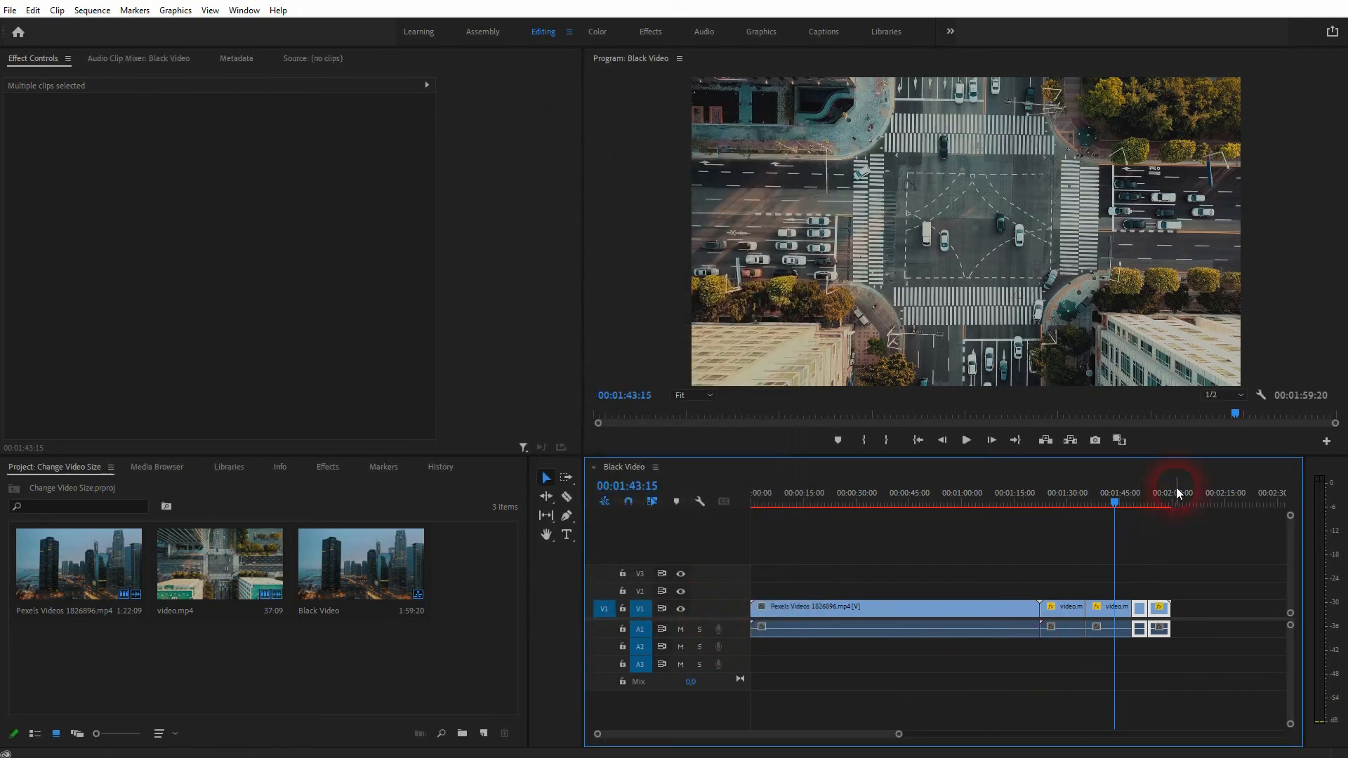
Step: Check the last segment's scaling and frame outline at 00:01:55:05, and return the playhead to 00:00:19:00
{"action": "left_click_drag", "start_coordinate": [1123, 500], "coordinate": [1156, 504]}
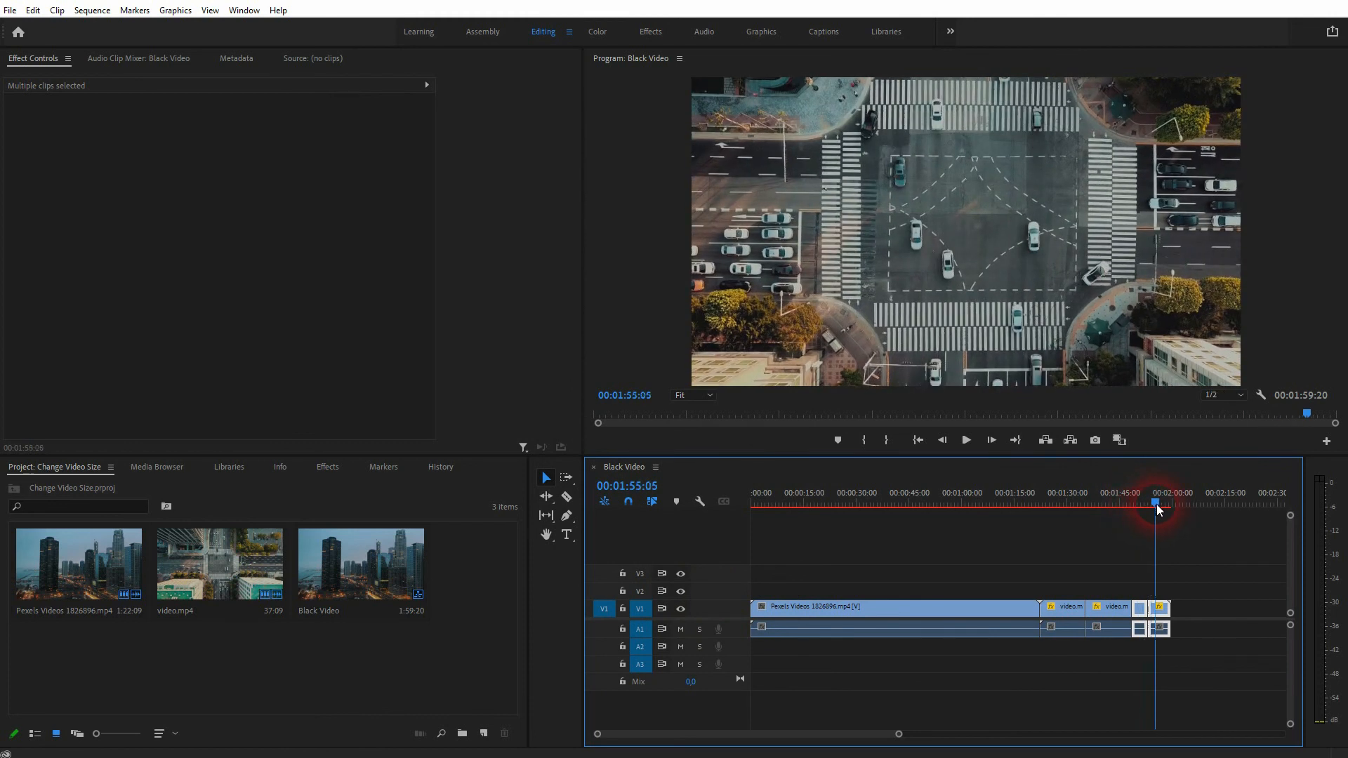
{"action": "left_click", "coordinate": [1188, 629]}
{"action": "left_click", "coordinate": [1017, 200]}
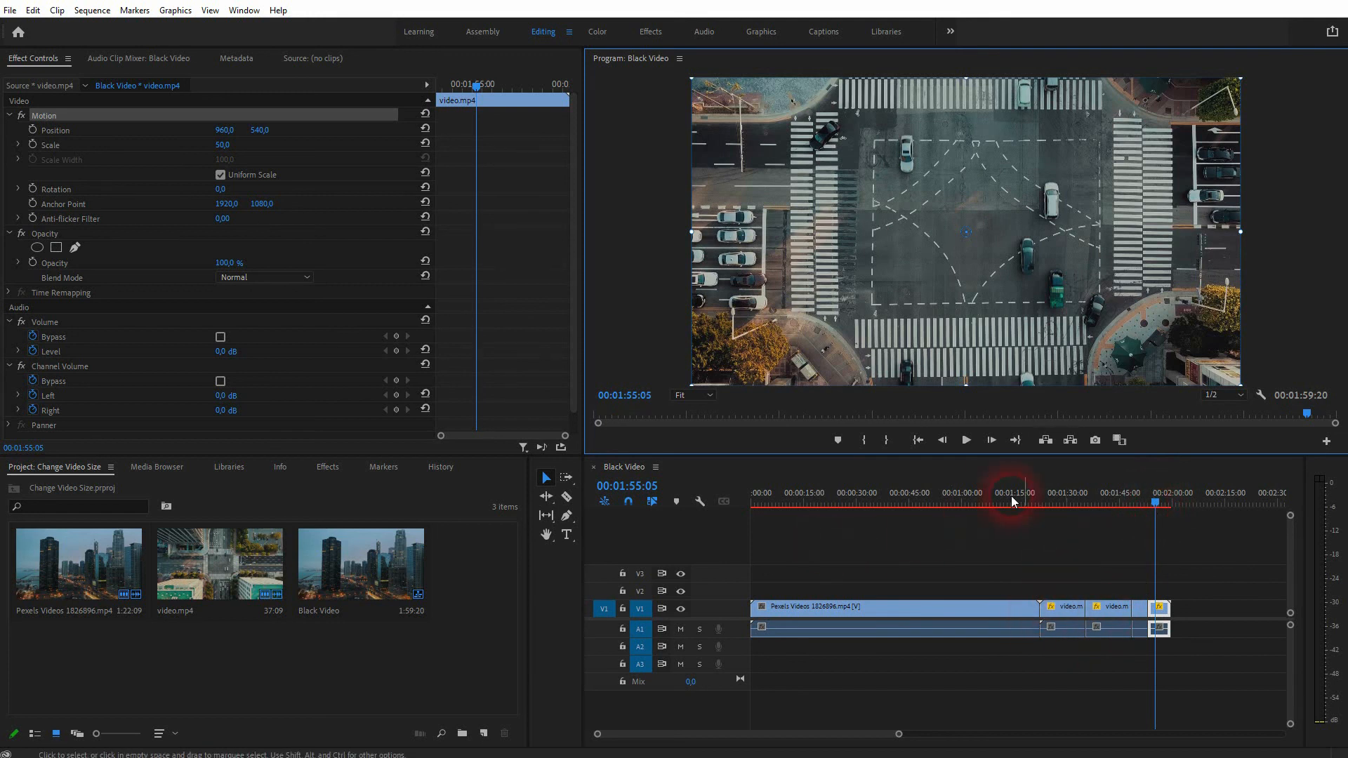
{"action": "left_click_drag", "start_coordinate": [1155, 496], "coordinate": [817, 561]}
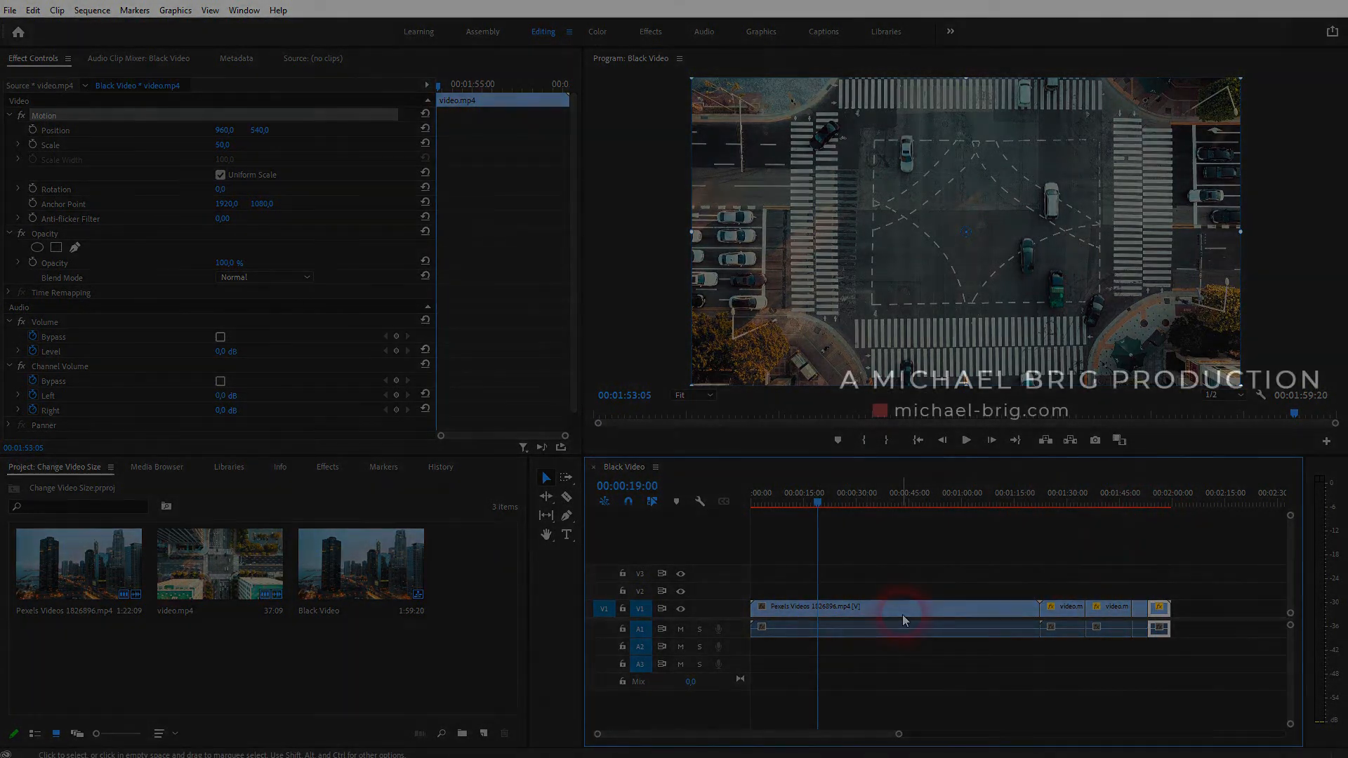